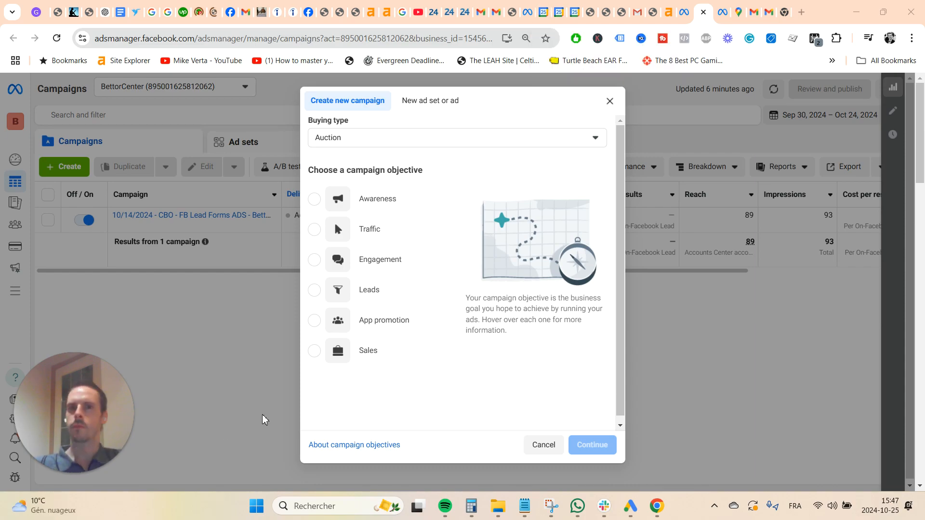
- Start a new campaign with the Leads objective and the manual leads campaign setup
mouse_move(433, 349)
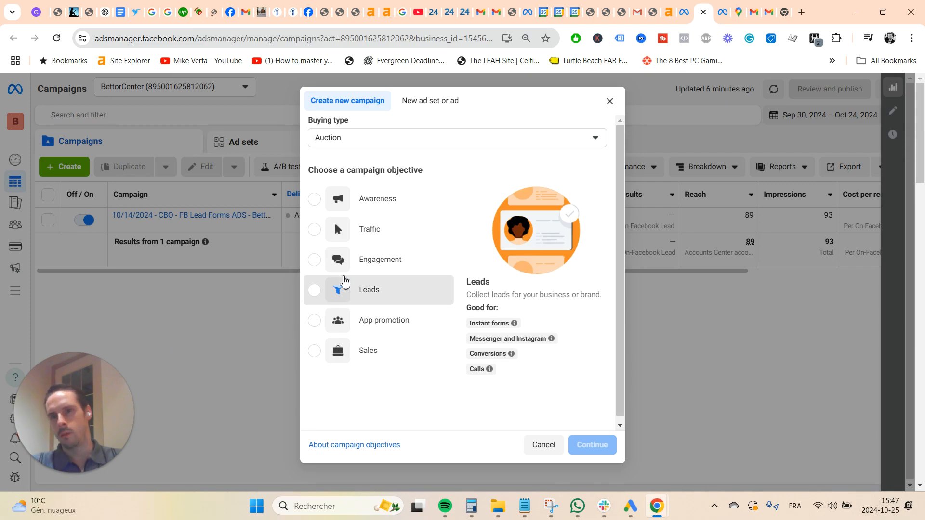
left_click(344, 284)
left_click(597, 444)
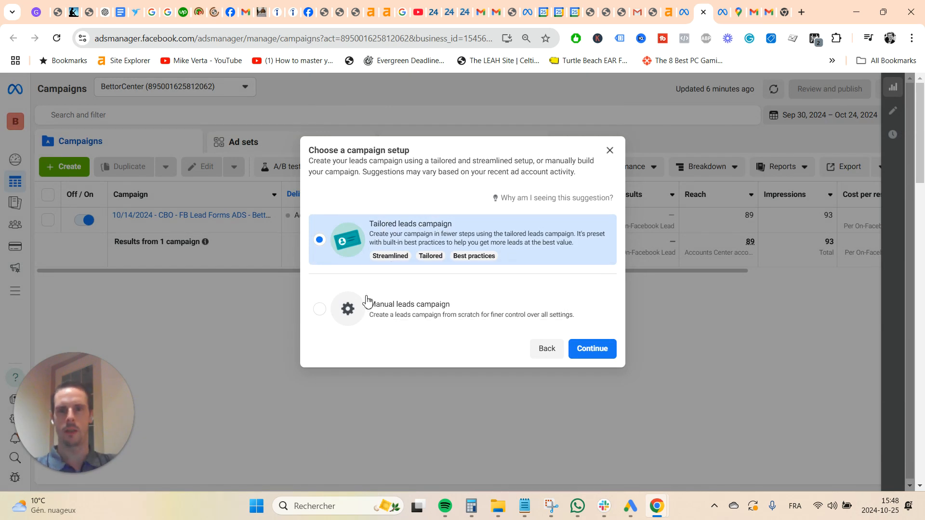
left_click(479, 309)
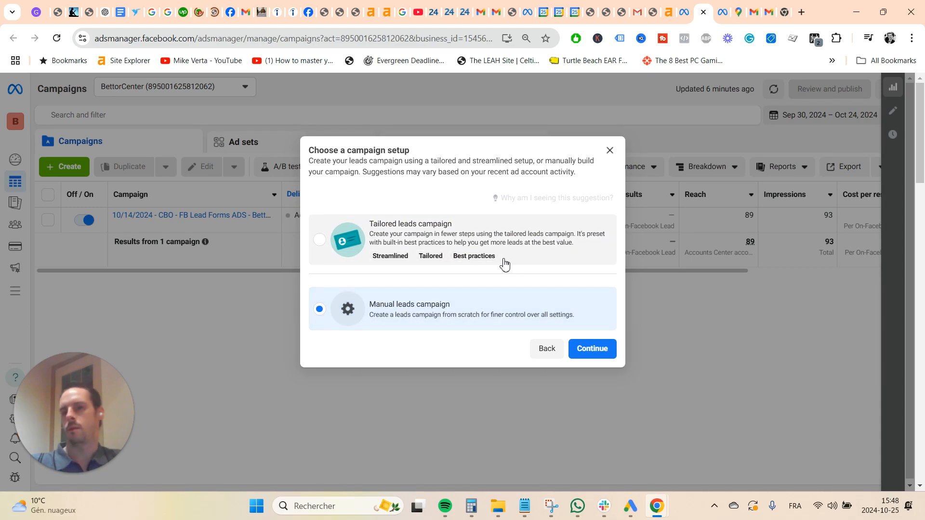
left_click(582, 348)
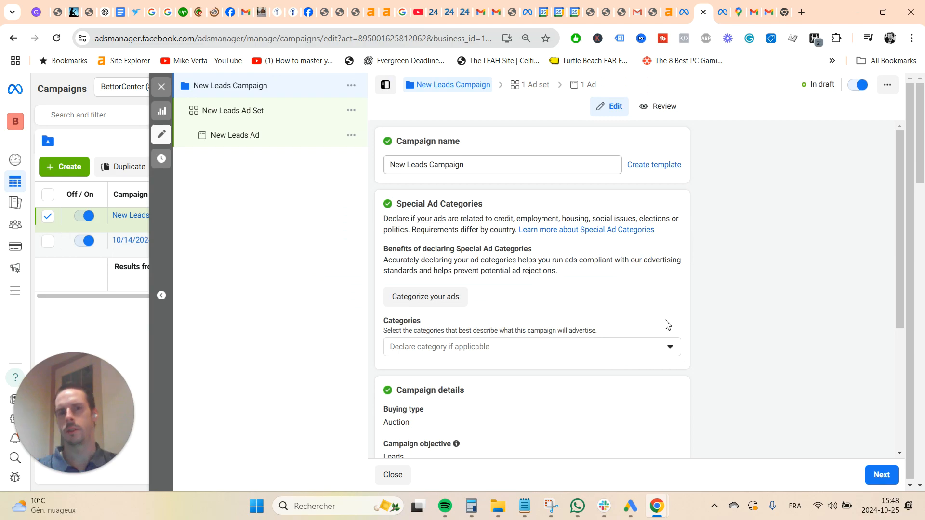
- Turn on Advantage campaign budget for the new leads campaign
scroll(512, 287, "down", 7)
scroll(512, 287, "down", 3)
scroll(502, 280, "up", 4)
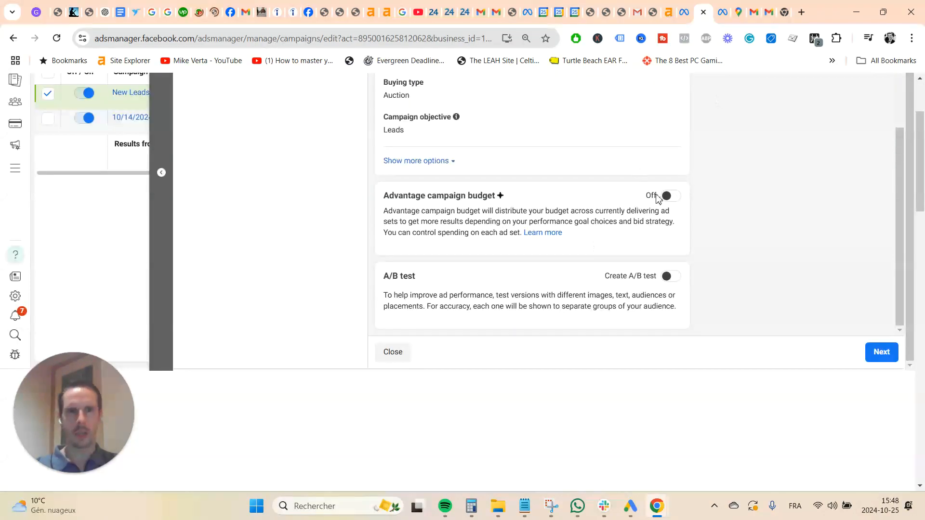
left_click(670, 196)
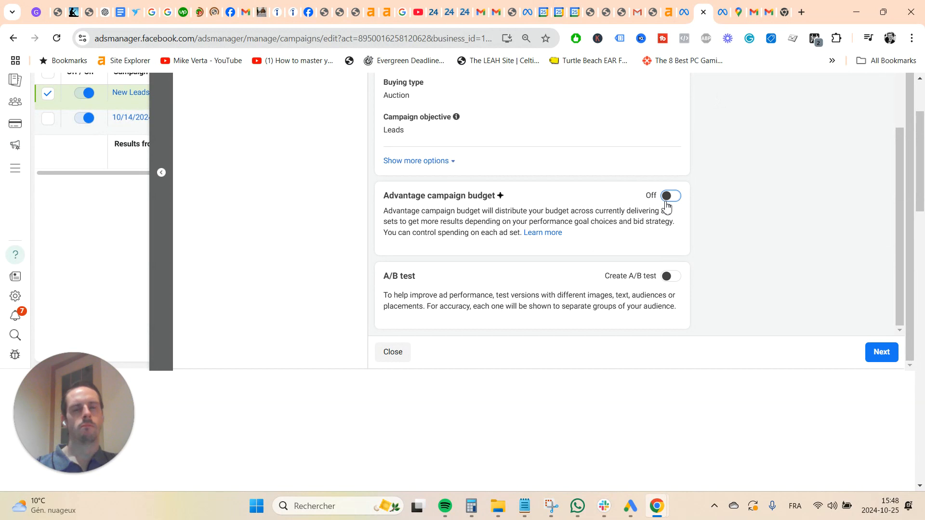
left_click(666, 203)
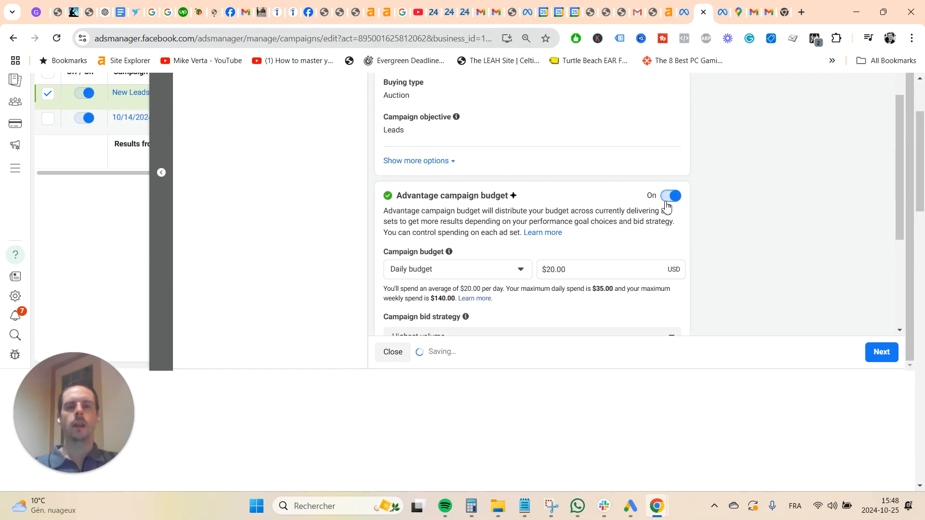
- Examine the campaign's daily budget and bid strategy options, and continue to the ad set settings
scroll(559, 247, "down", 3)
scroll(490, 182, "up", 2)
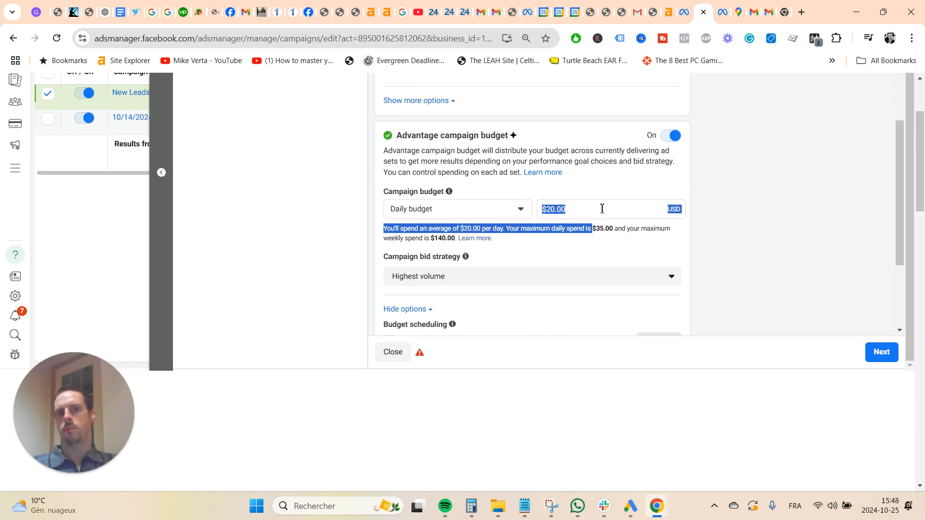
left_click(602, 209)
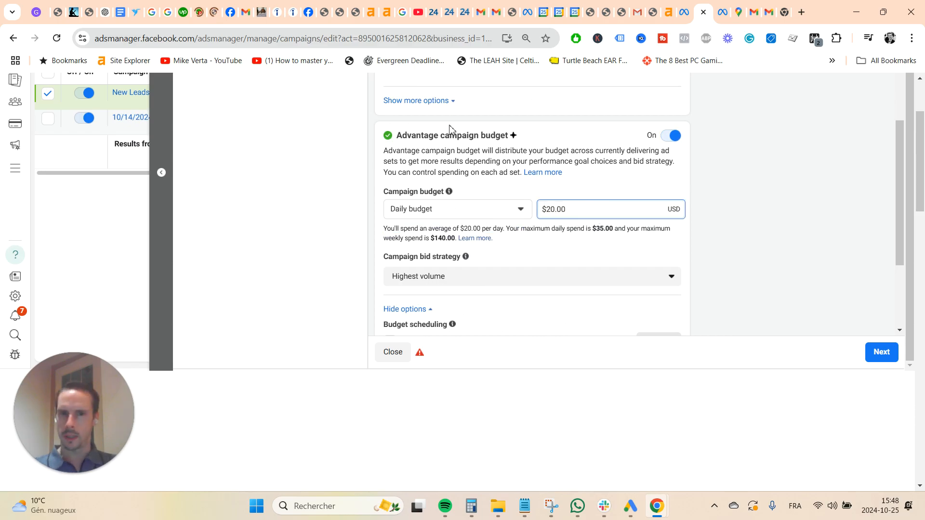
scroll(599, 233, "up", 2)
scroll(599, 231, "down", 2)
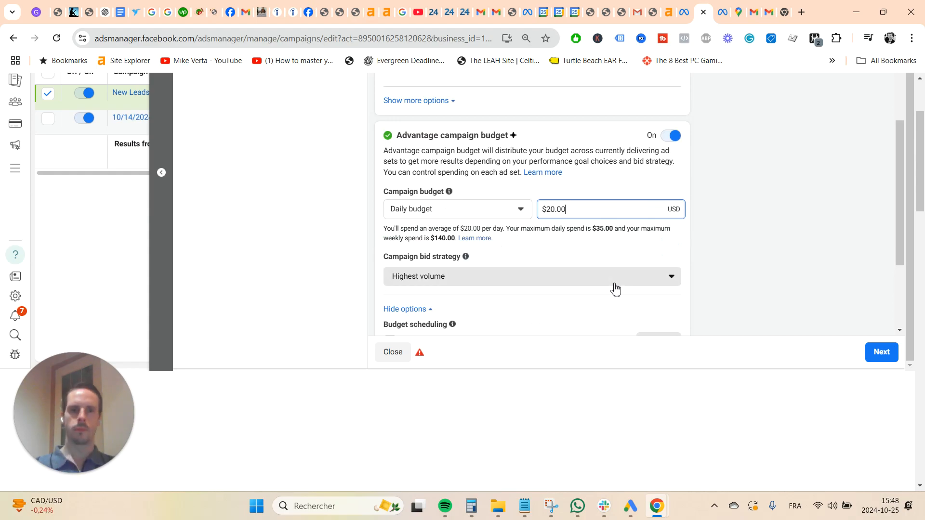
left_click(672, 277)
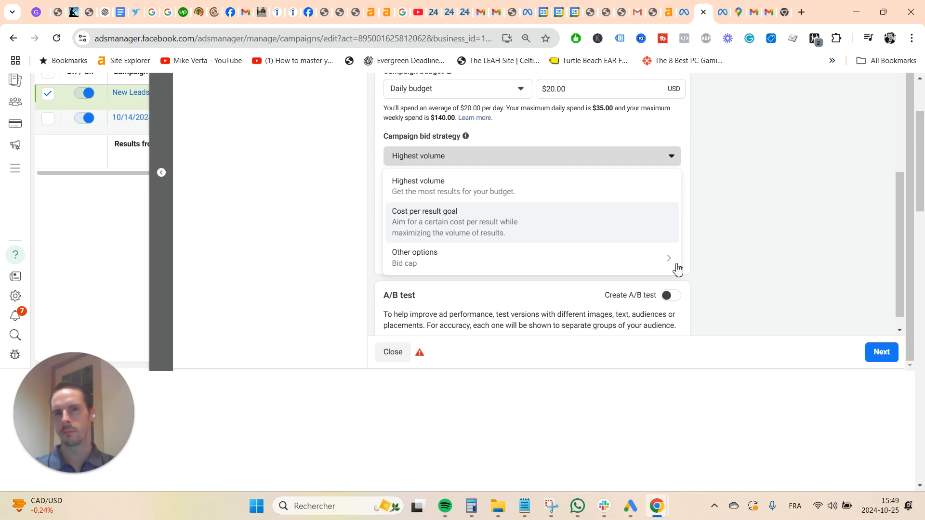
left_click(596, 103)
scroll(593, 121, "up", 1)
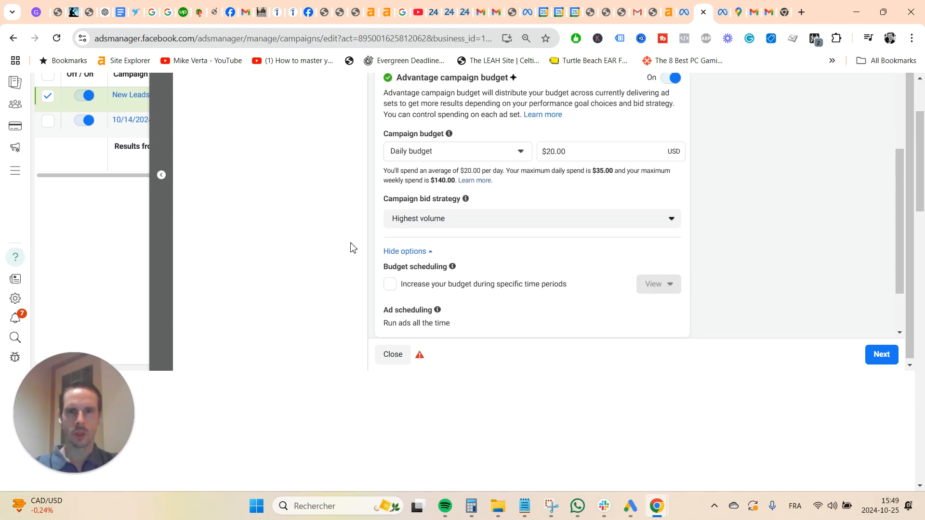
scroll(531, 130, "up", 3)
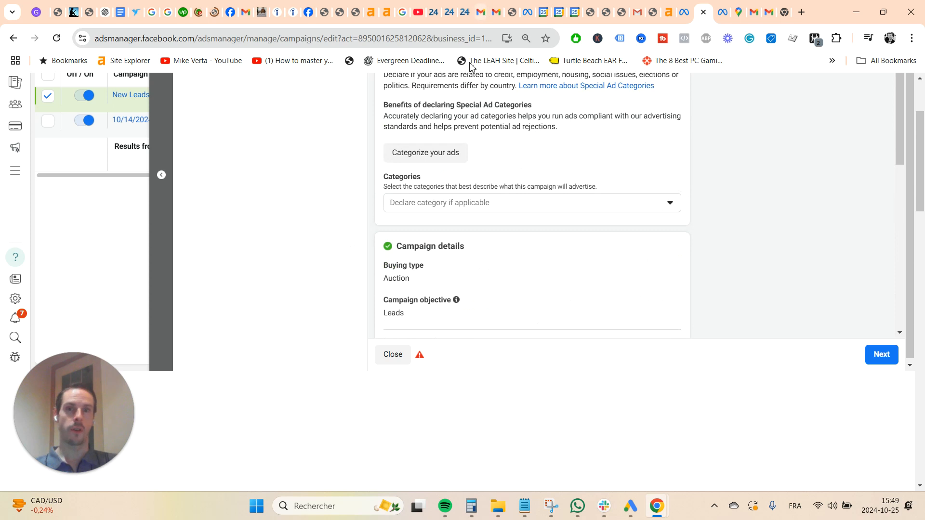
scroll(514, 152, "down", 3)
scroll(514, 154, "up", 6)
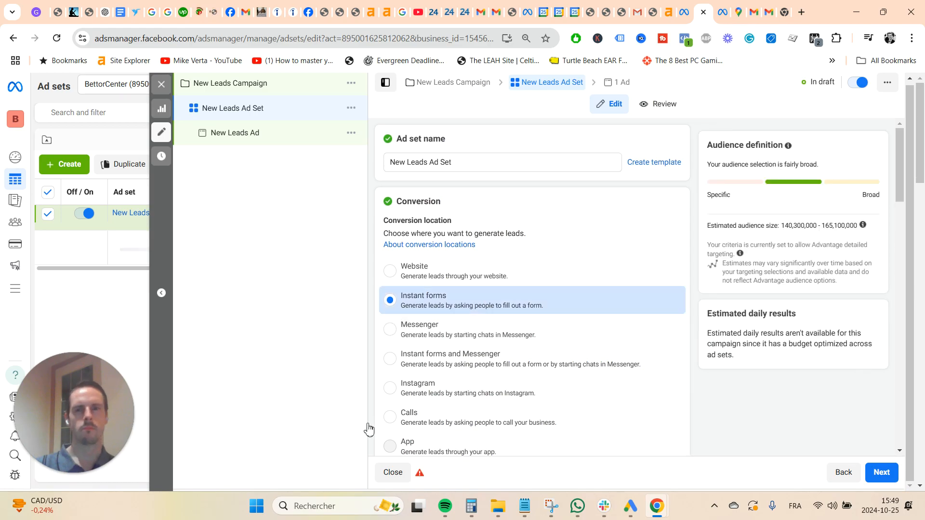
- Review the ad set's conversion location, Facebook Page, performance goal and schedule settings, and close the campaign draft
scroll(371, 427, "down", 1)
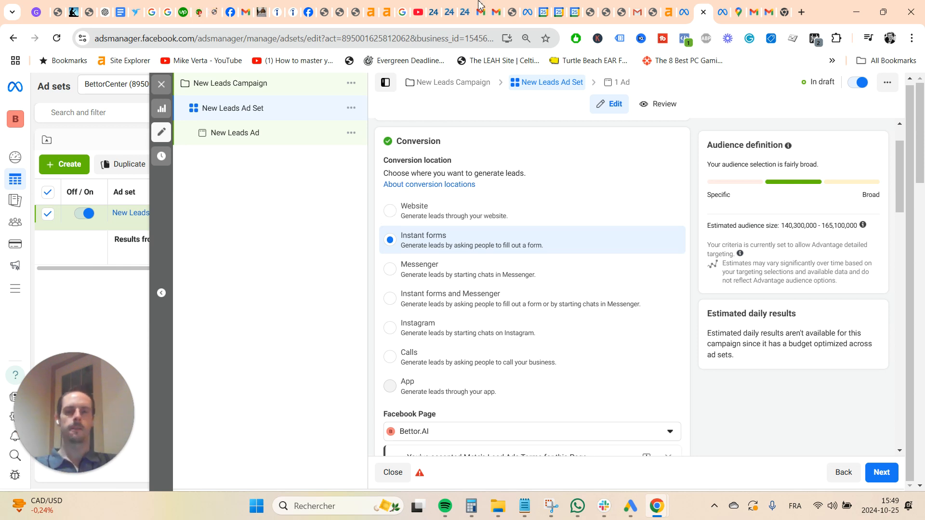
scroll(578, 215, "down", 1)
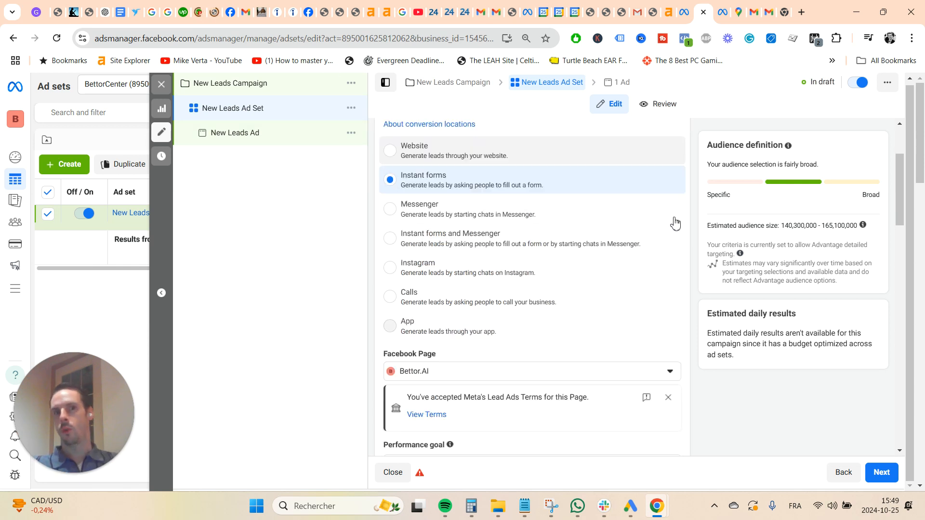
scroll(608, 359, "up", 1)
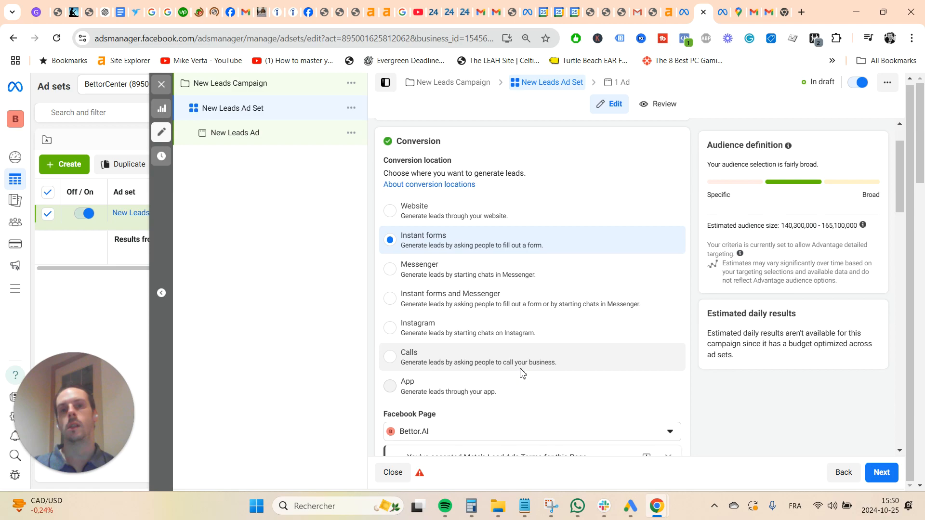
scroll(523, 372, "down", 6)
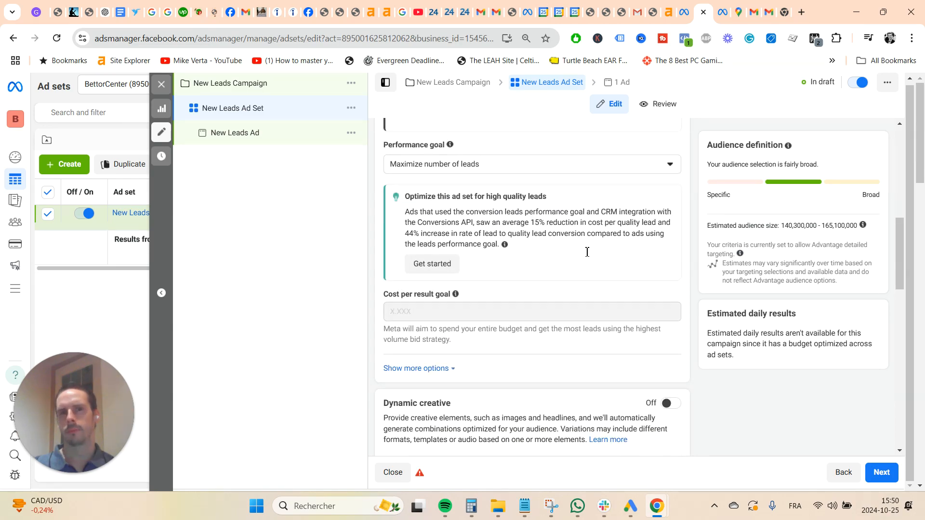
scroll(579, 241, "up", 1)
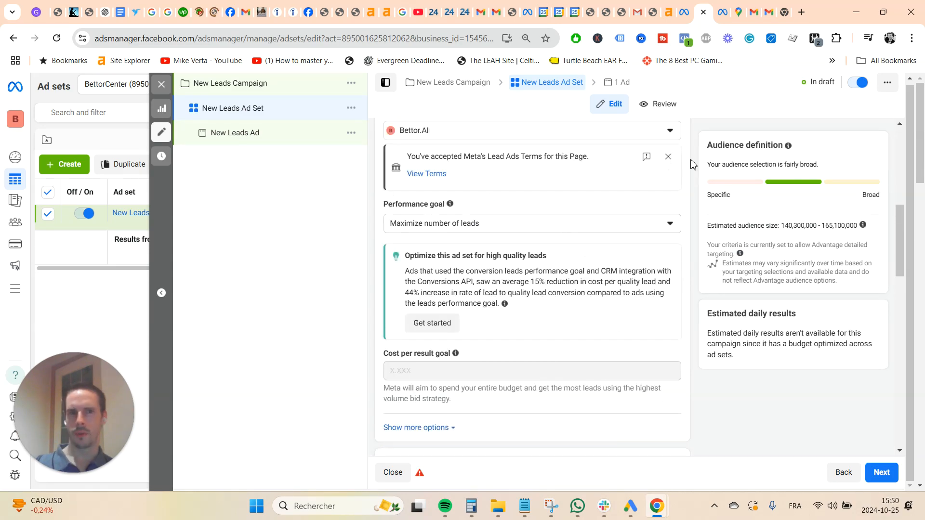
scroll(693, 166, "down", 1)
scroll(575, 183, "up", 3)
scroll(575, 183, "down", 1)
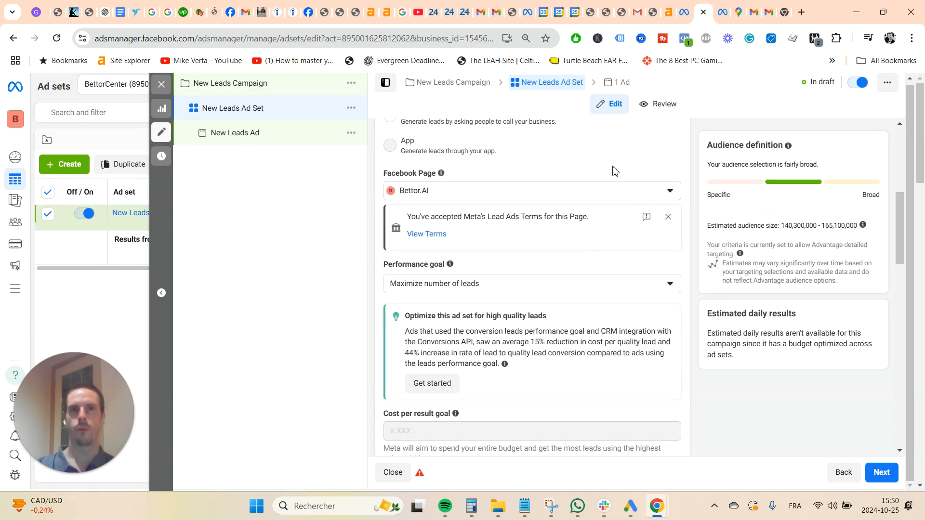
scroll(467, 193, "down", 5)
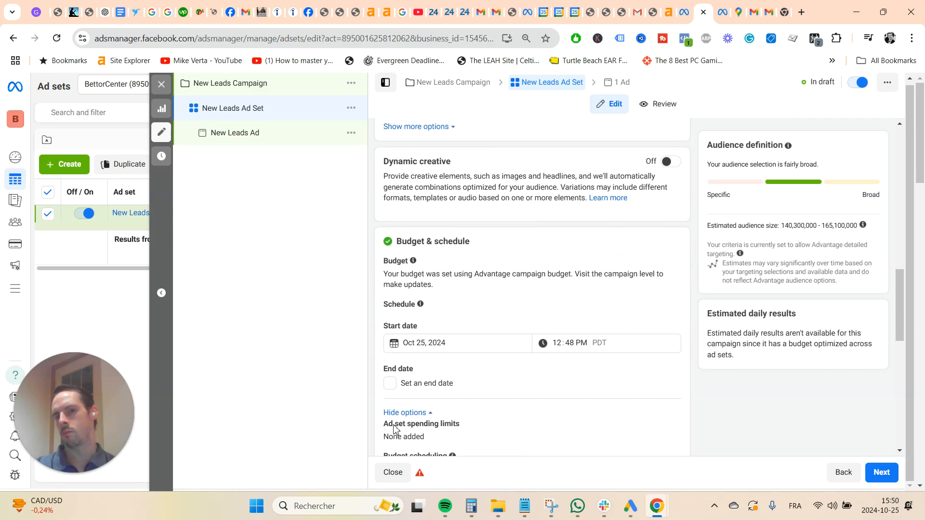
left_click(392, 473)
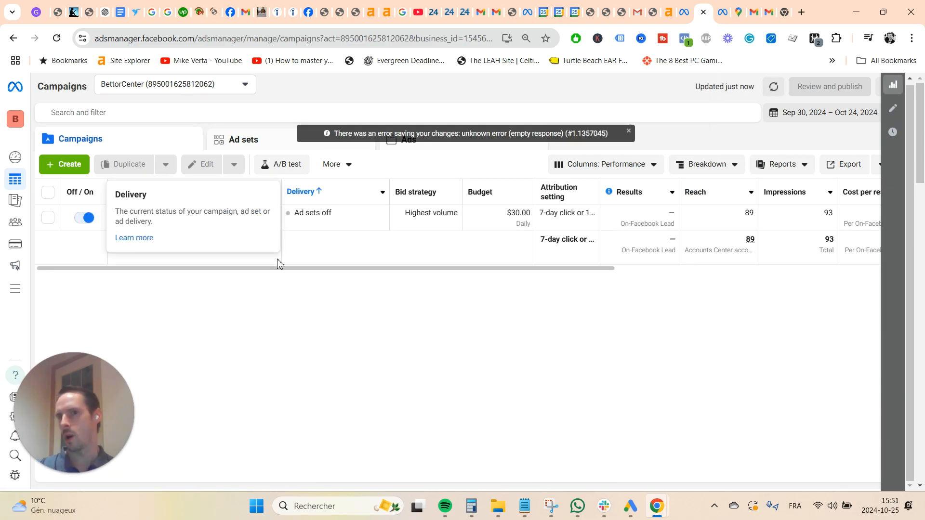
- Open the existing 10/14/2024 CBO lead forms campaign and display the ads in its Broad - US ad set
left_click_drag(280, 191, 418, 341)
left_click(353, 299)
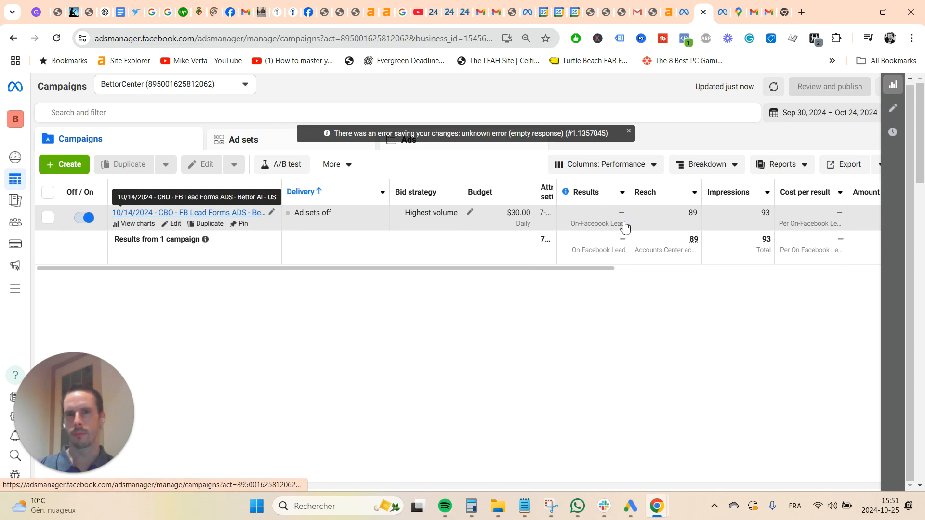
left_click(186, 213)
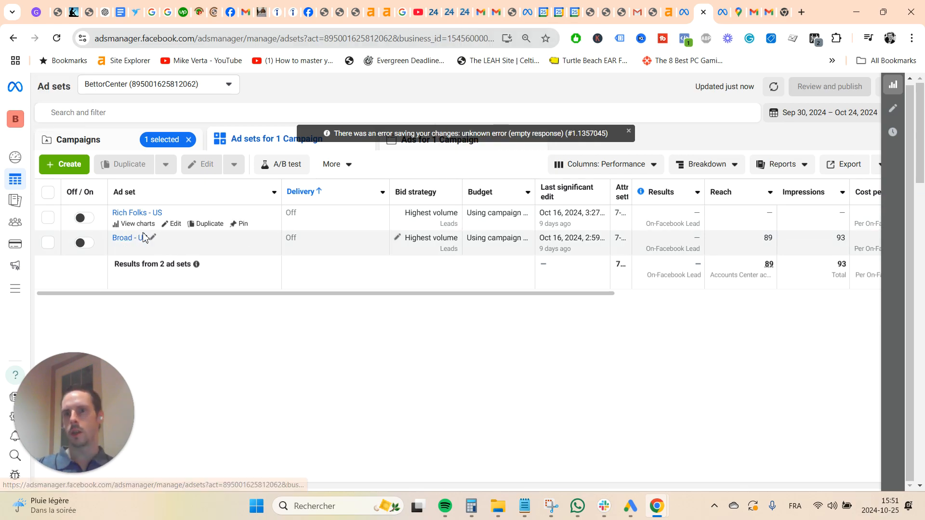
left_click(130, 240)
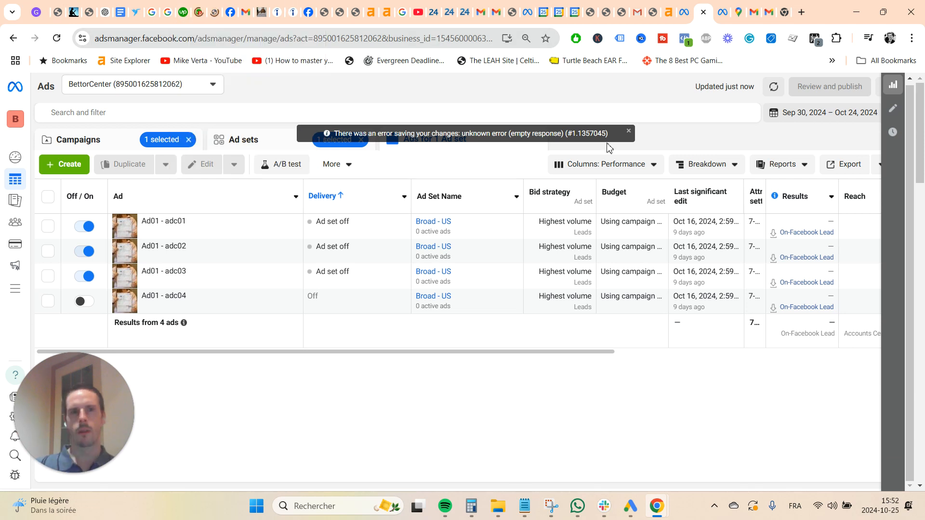
left_click(629, 131)
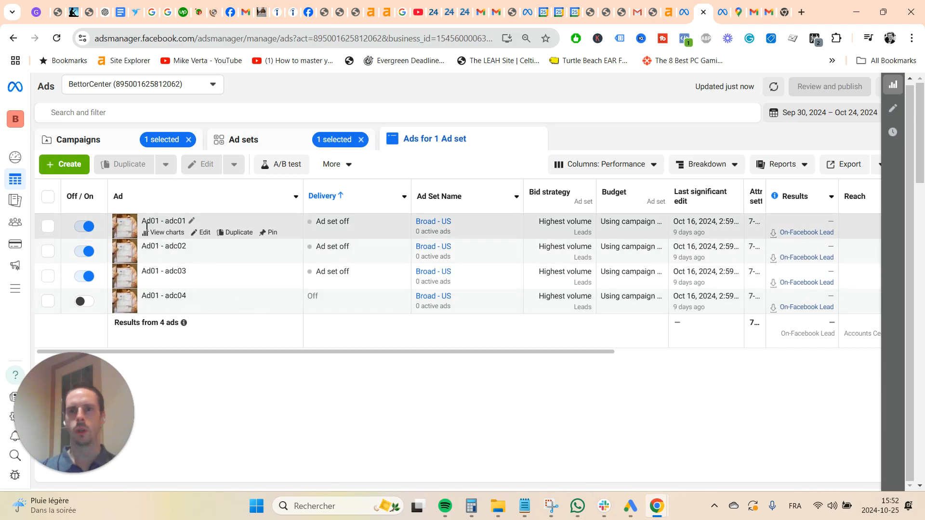
- View the performance charts of Ad01 - adc01 and return to the ads list
left_click_drag(144, 227, 163, 226)
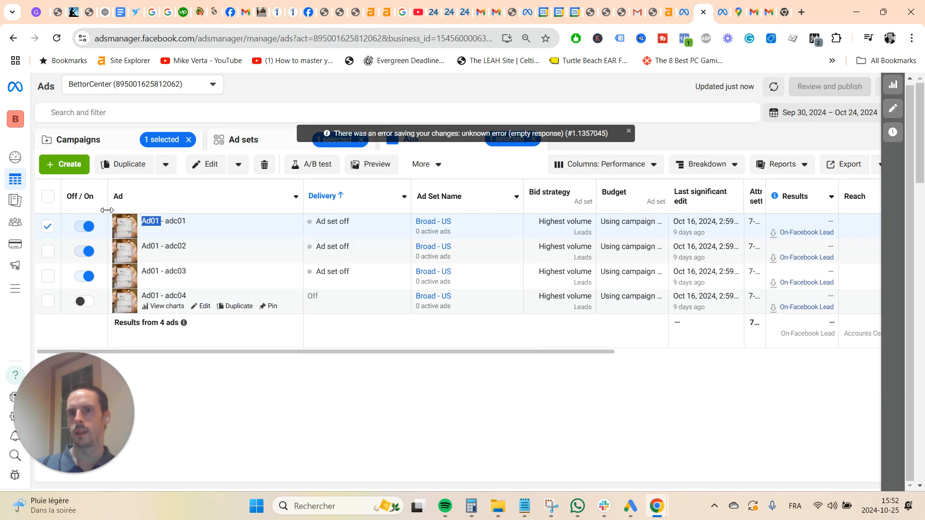
left_click(150, 233)
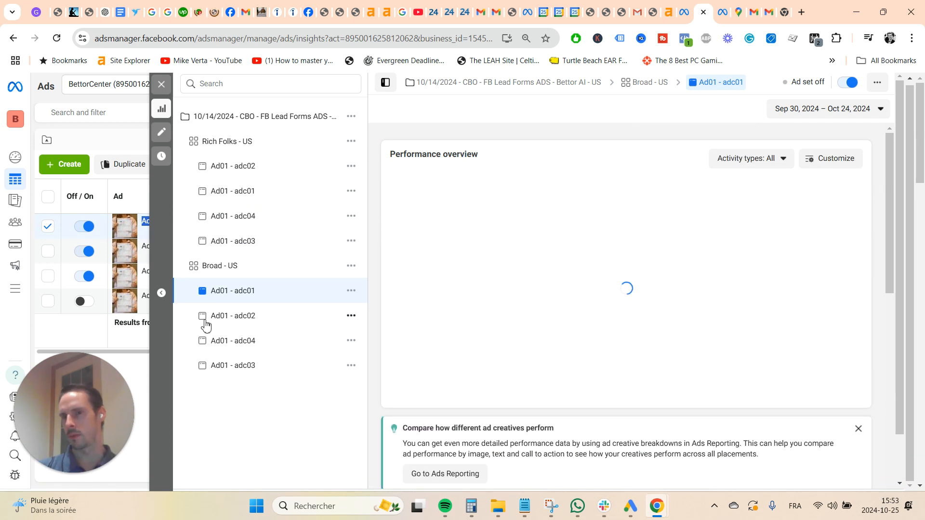
left_click(162, 85)
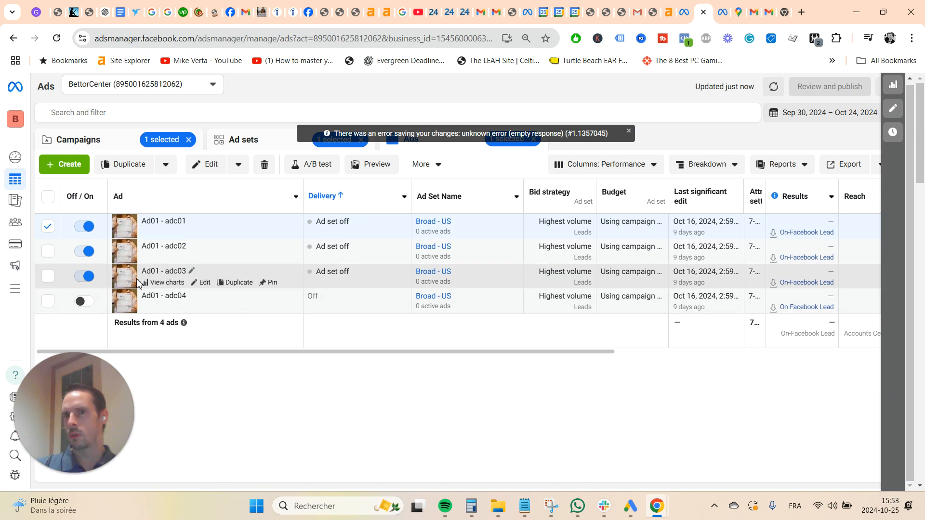
- Open Ad01 - adc03 of the Broad - US ad set for editing and turn off its ad preview
left_click(206, 283)
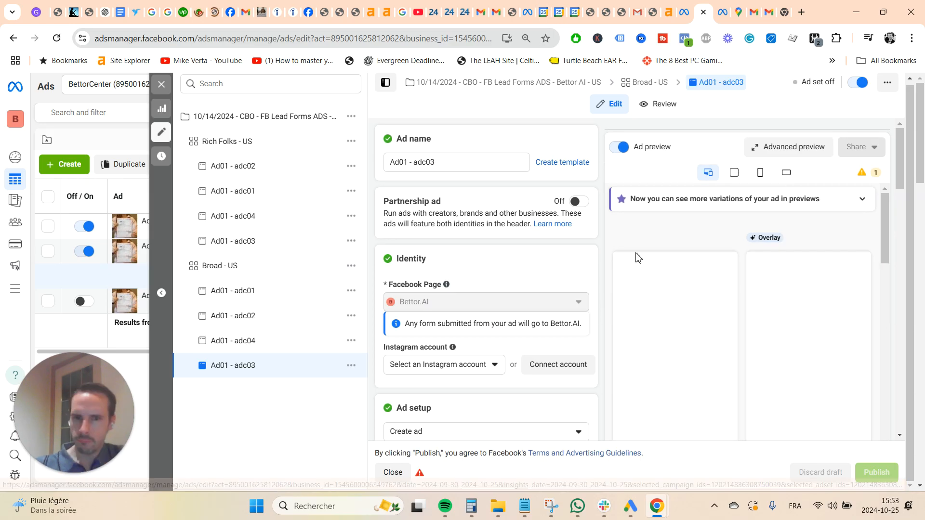
scroll(520, 285, "down", 5)
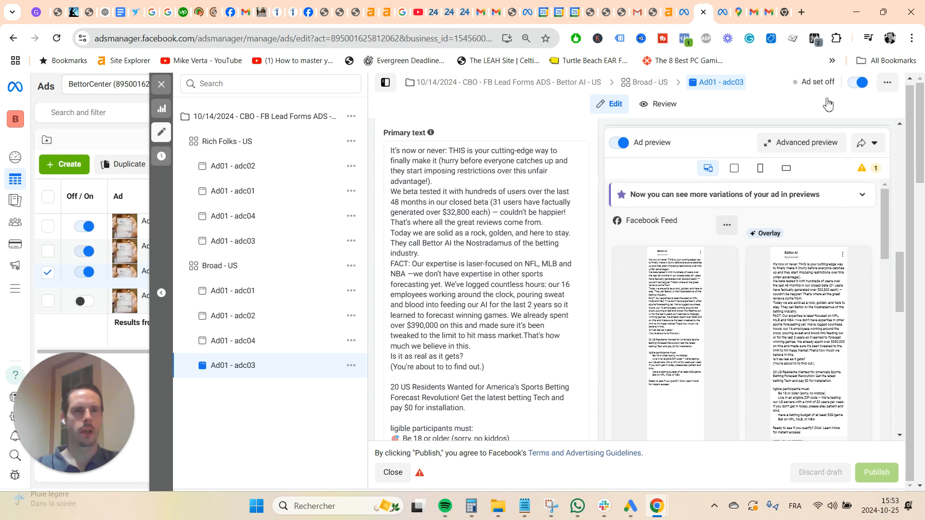
left_click(629, 141)
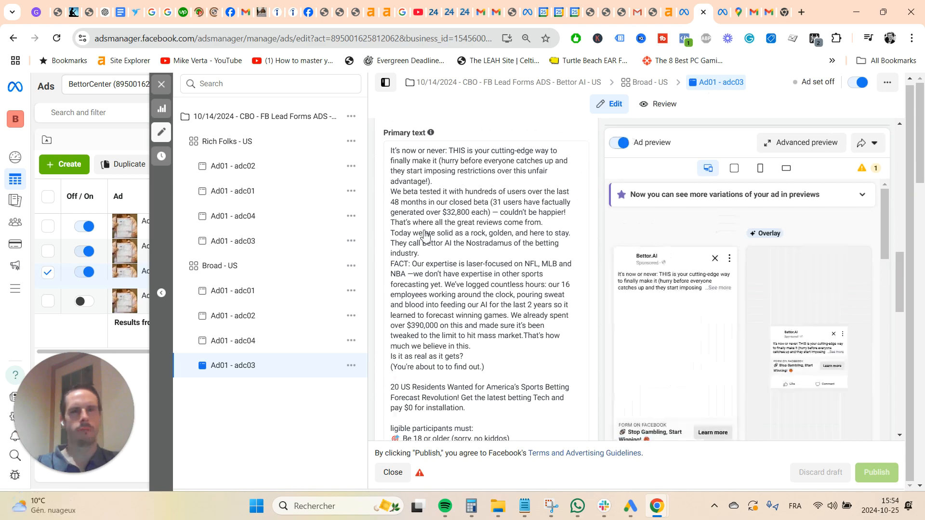
- Review the ad's primary text, headlines, description, call to action, Advantage+ creative, destination and tracking settings
scroll(466, 276, "down", 4)
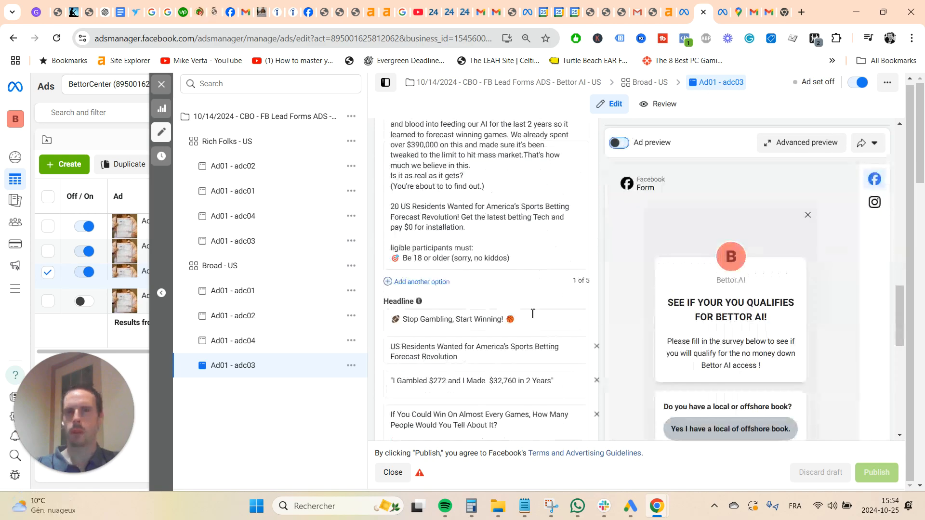
scroll(525, 337, "down", 2)
scroll(519, 354, "down", 6)
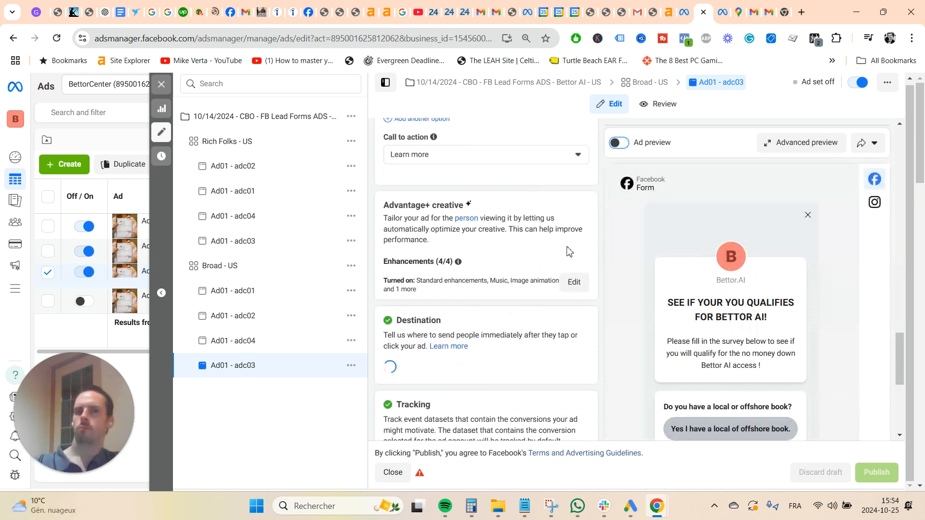
scroll(513, 256, "down", 2)
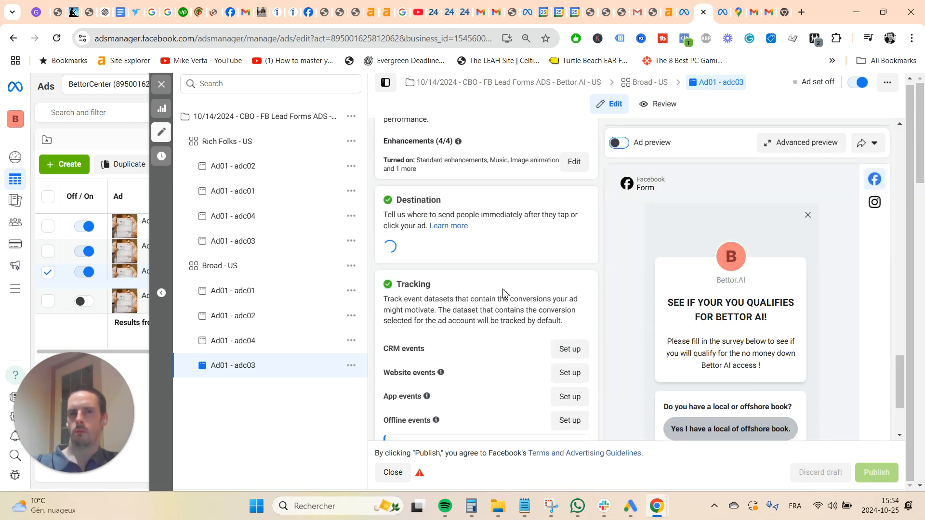
scroll(513, 260, "up", 2)
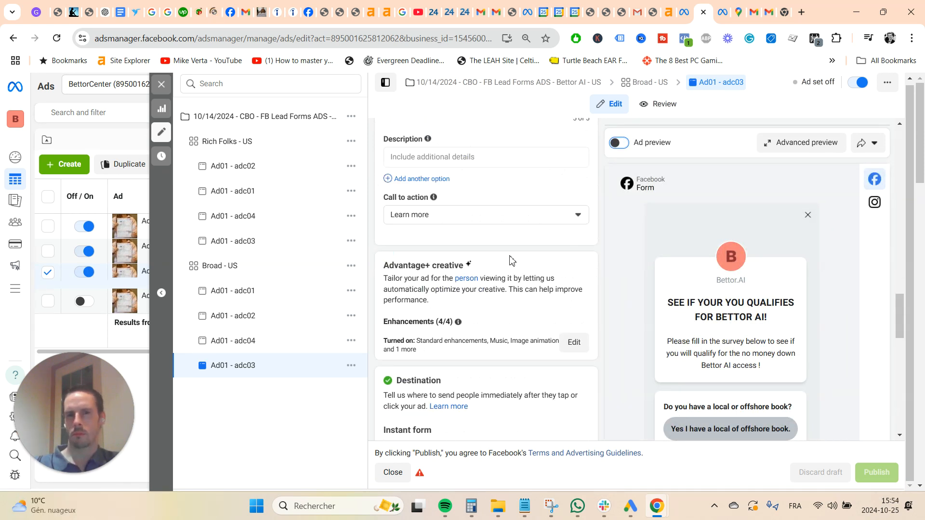
scroll(512, 260, "down", 1)
scroll(535, 234, "up", 2)
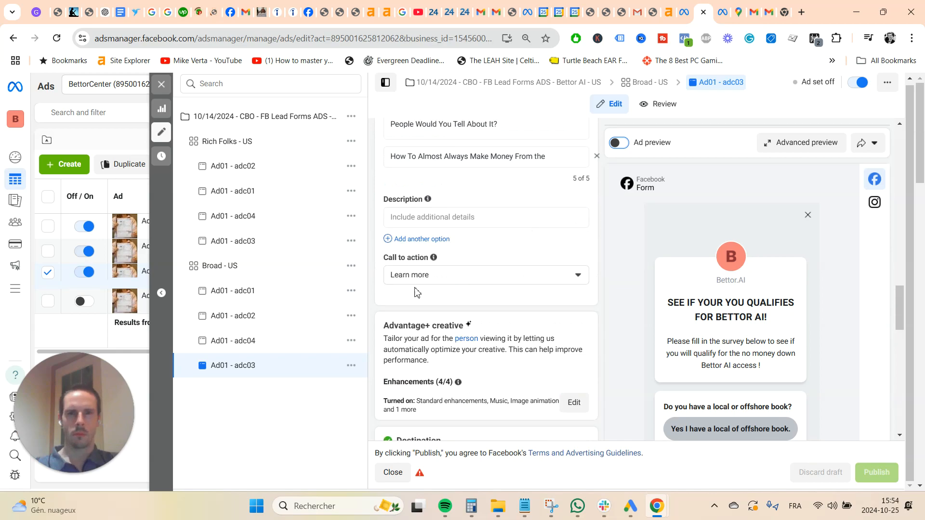
- Check the available call-to-action options for the ad and keep Learn more selected
left_click(467, 283)
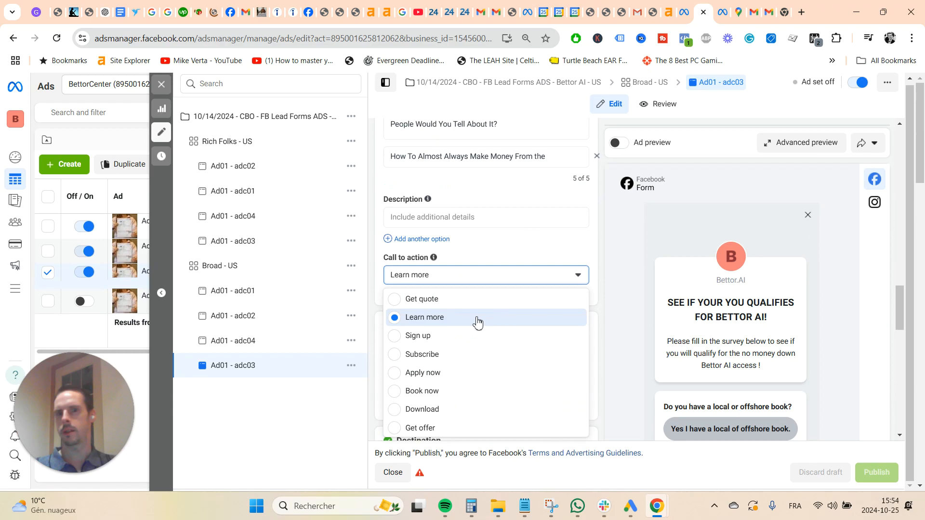
scroll(490, 246, "down", 2)
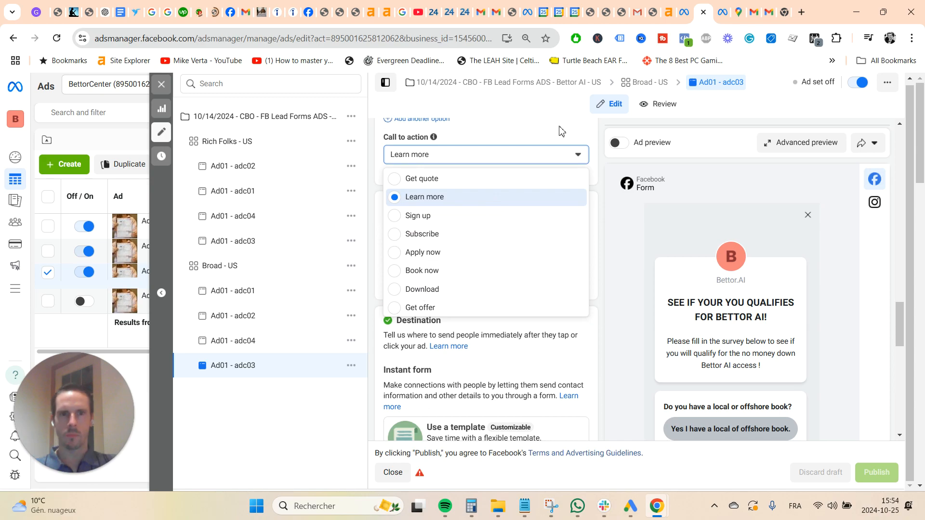
left_click(534, 197)
- Start creating a new instant form for the ad's destination and continue past the credit, employment or housing notice
scroll(513, 244, "down", 6)
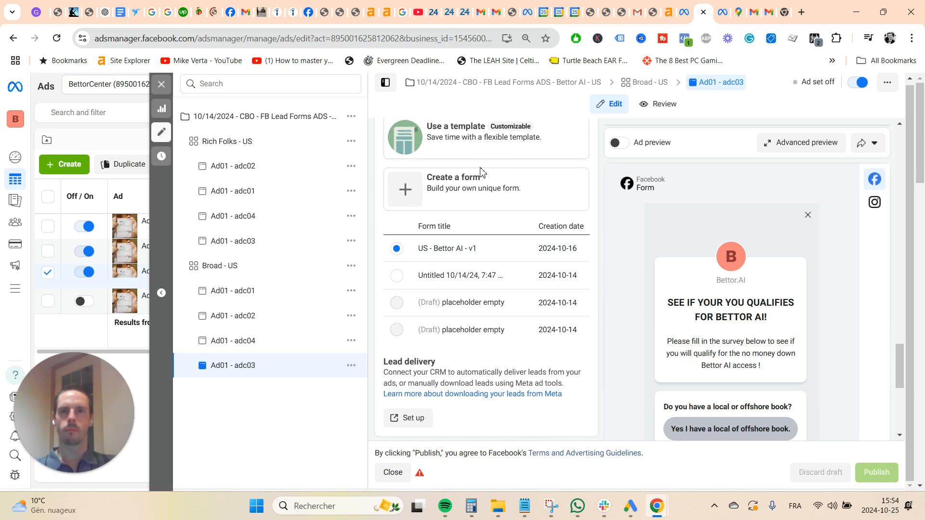
left_click(487, 186)
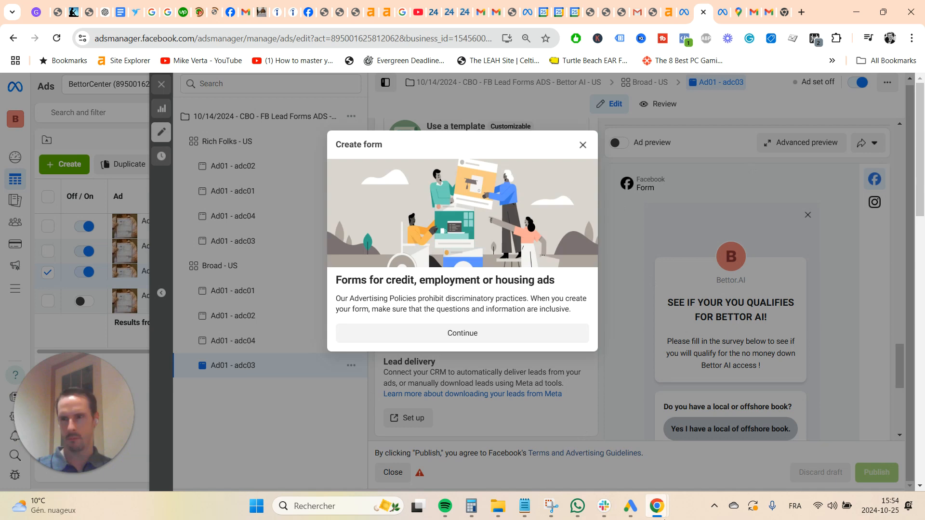
left_click(434, 333)
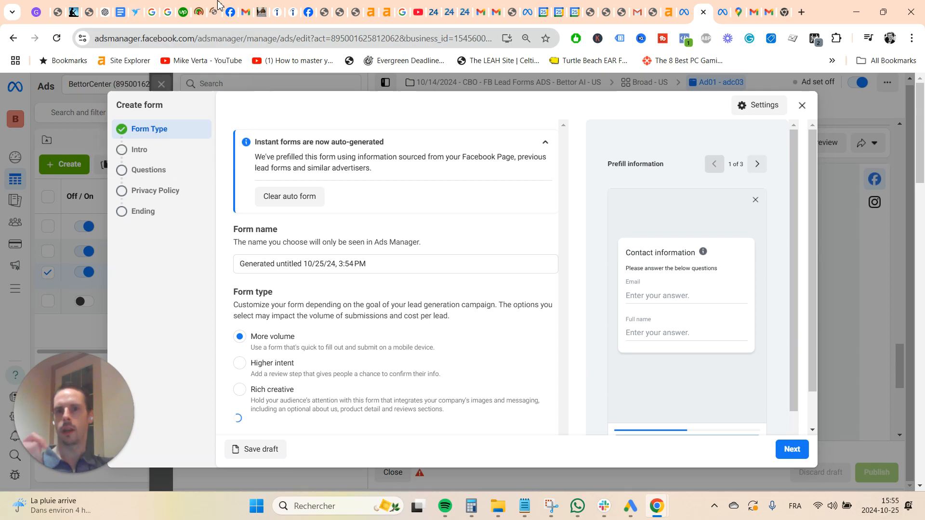
- Name the new form "GENERIC - LA - V1" and continue to its intro settings
left_click(359, 264)
left_click(417, 230)
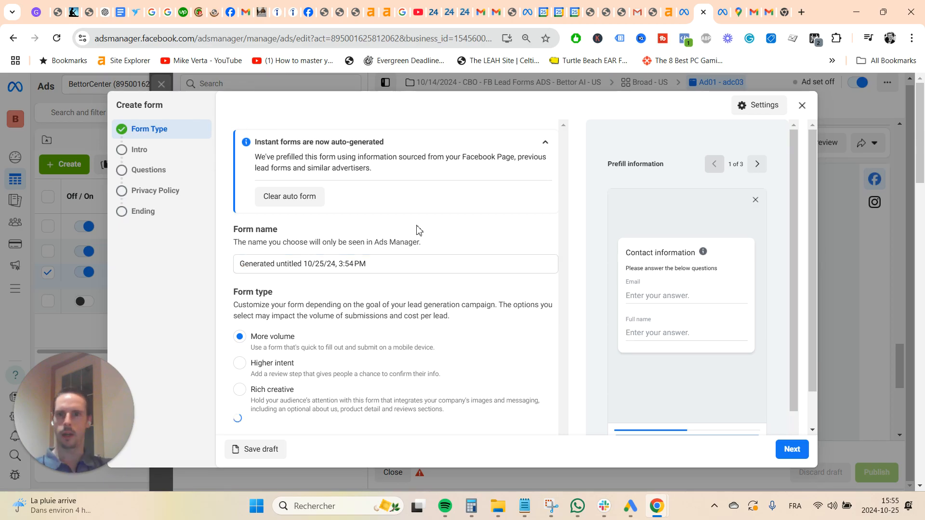
left_click_drag(406, 268, 81, 247)
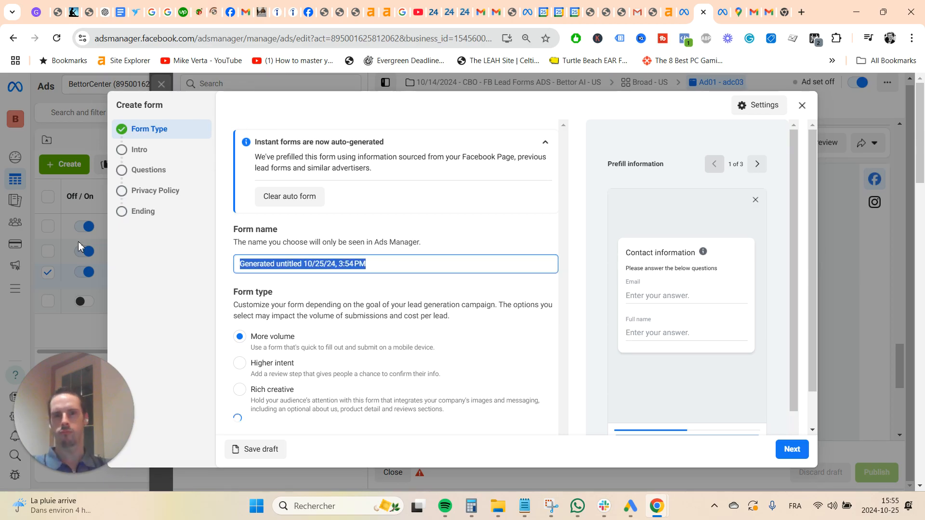
key("Tab")
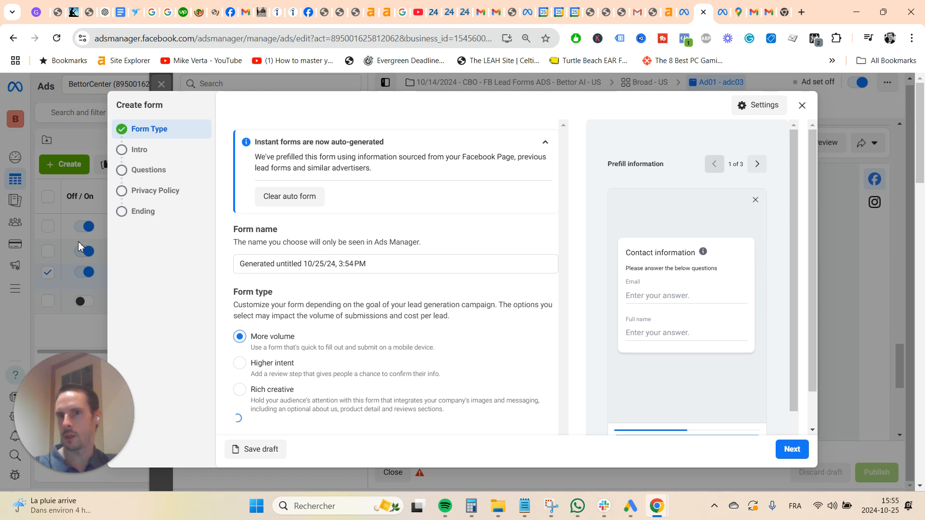
mouse_move(76, 377)
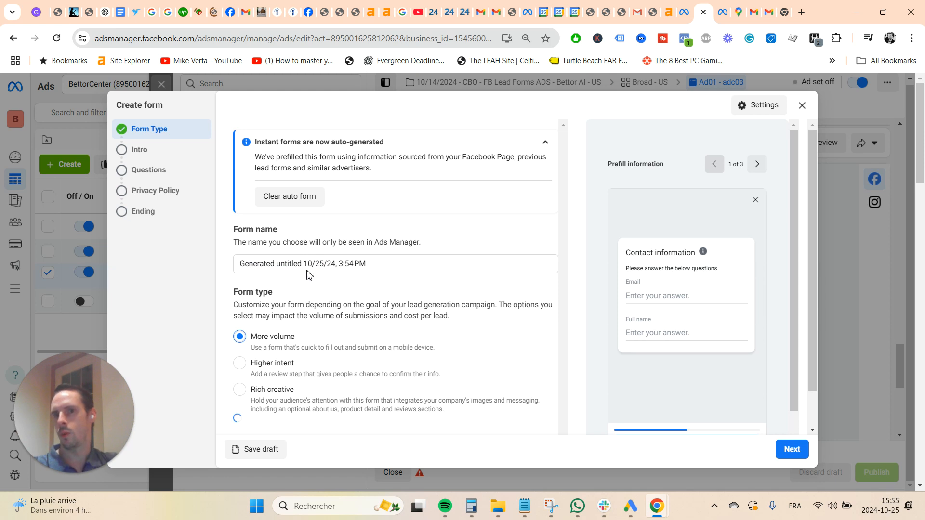
triple_click(397, 262)
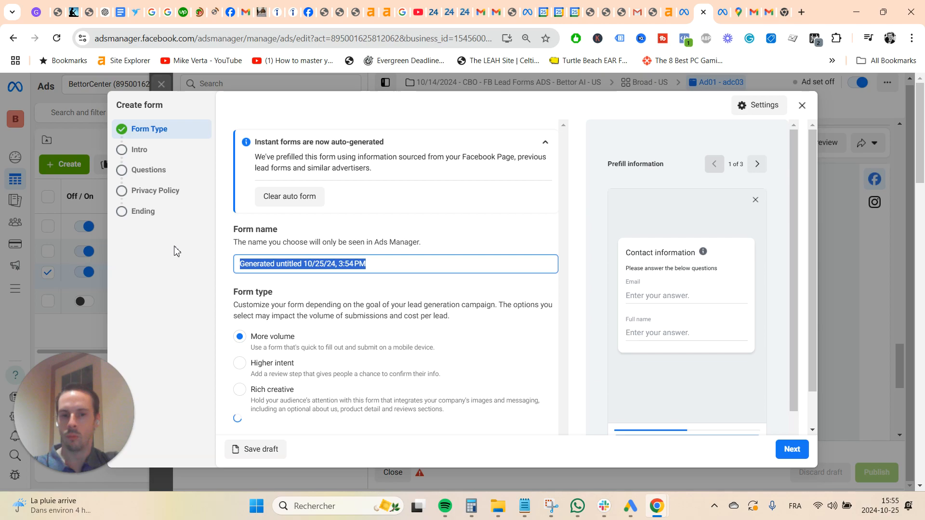
key("BackSpace")
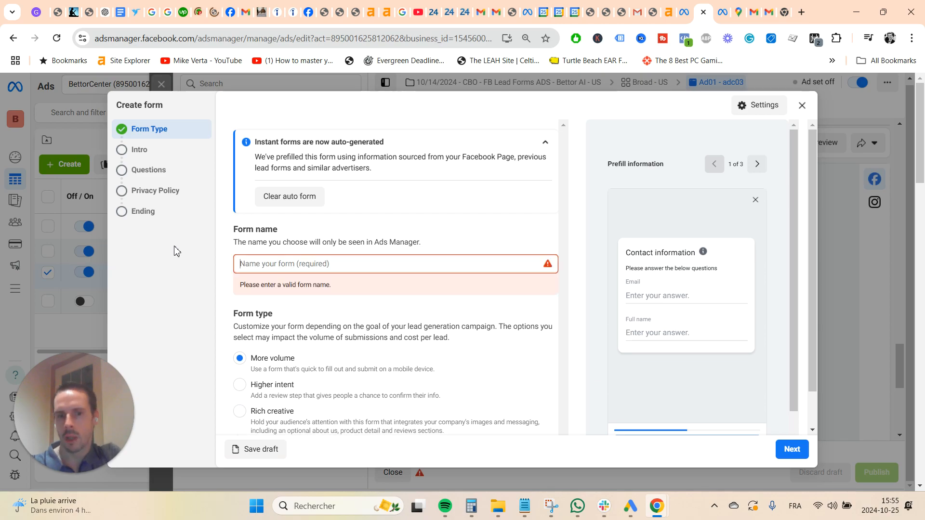
type("-")
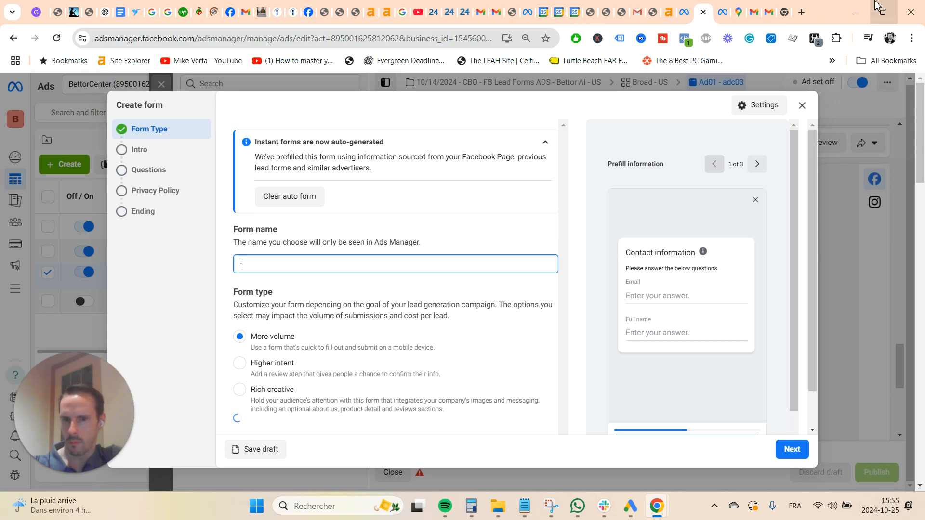
mouse_move(878, 6)
type("GENERIC - ")
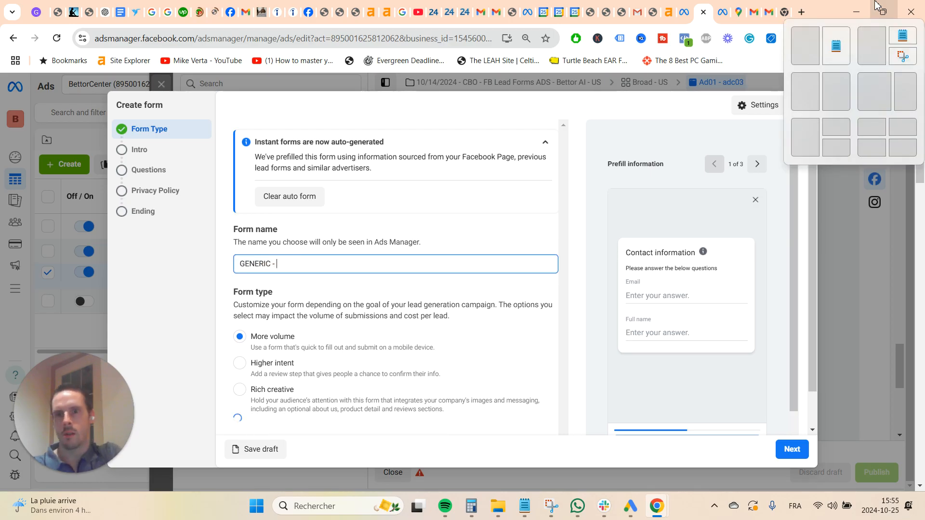
type("LA - V1")
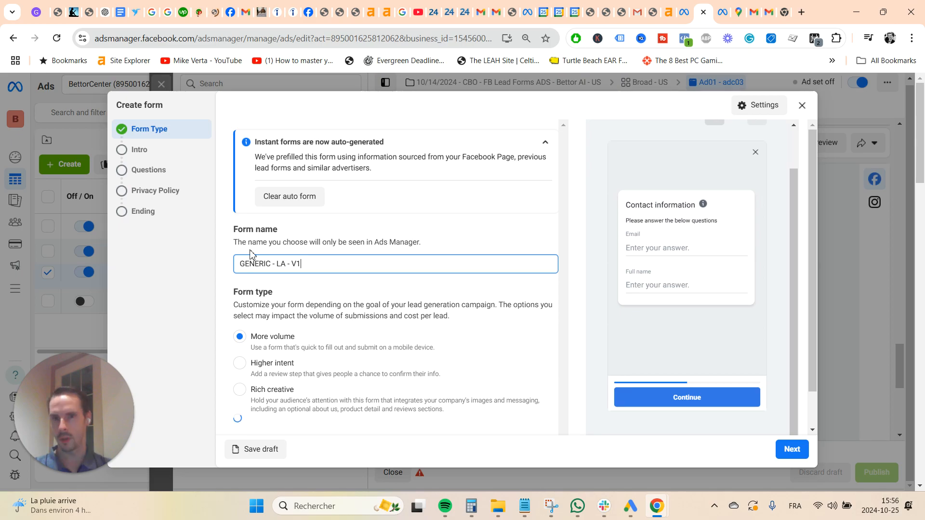
scroll(294, 303, "down", 1)
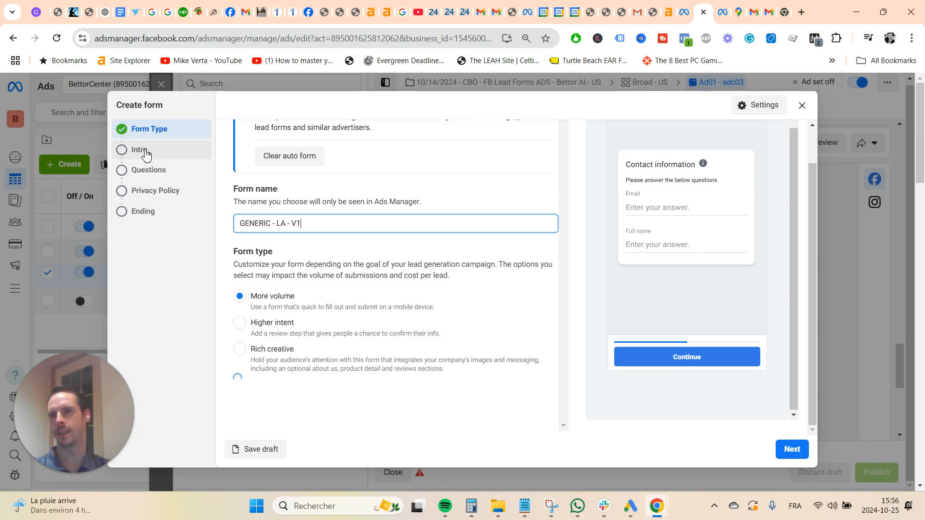
left_click(781, 458)
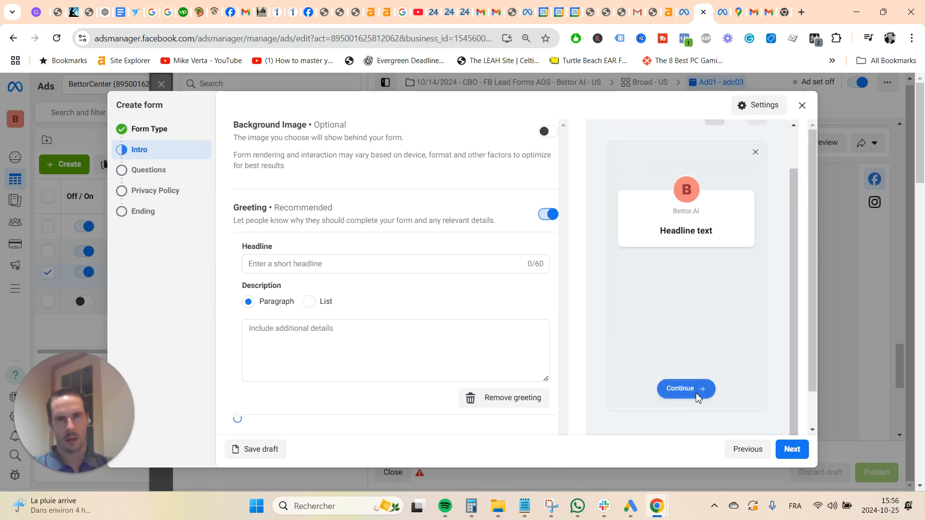
- Review the background image and greeting options of the form's intro, and continue to the questions
triple_click(241, 124)
double_click(277, 137)
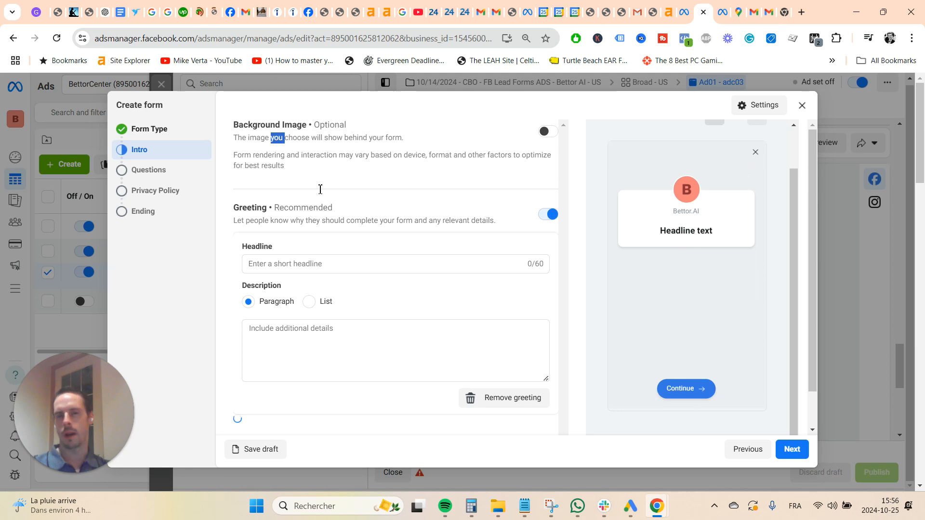
left_click(389, 177)
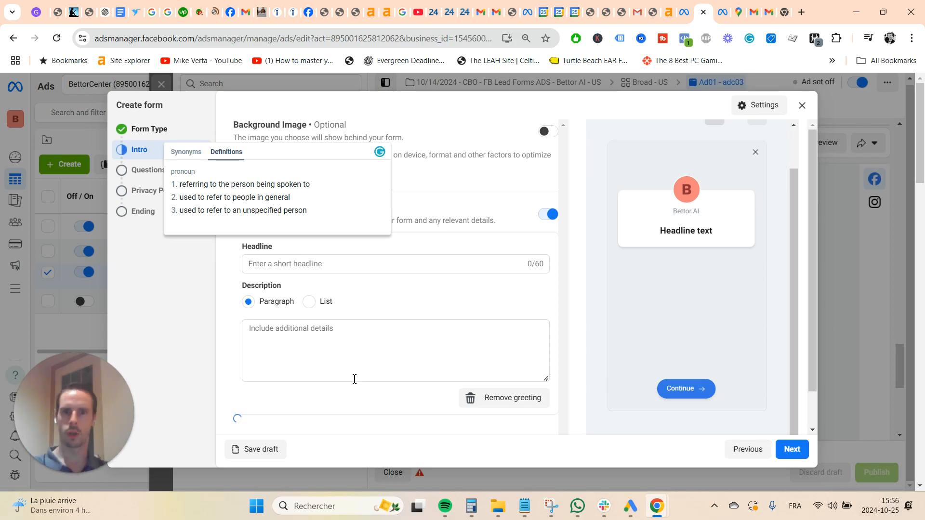
left_click(366, 350)
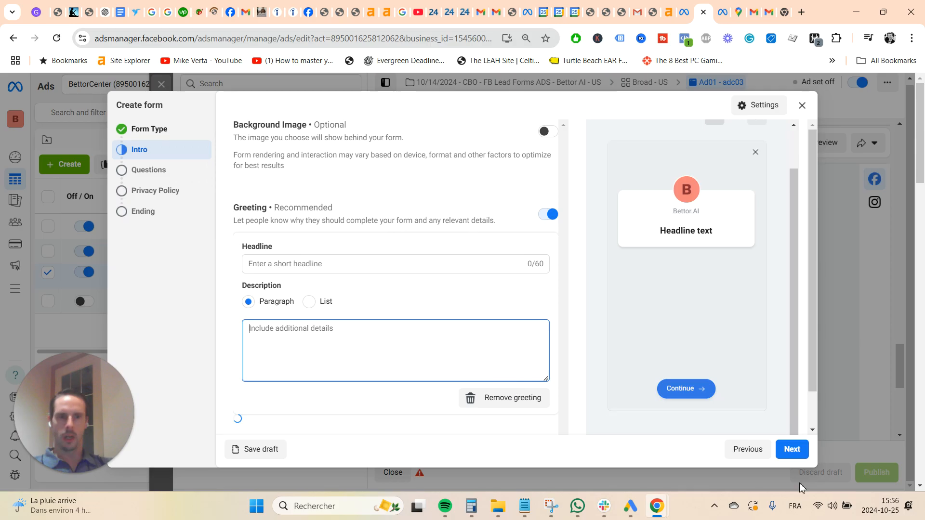
left_click(792, 450)
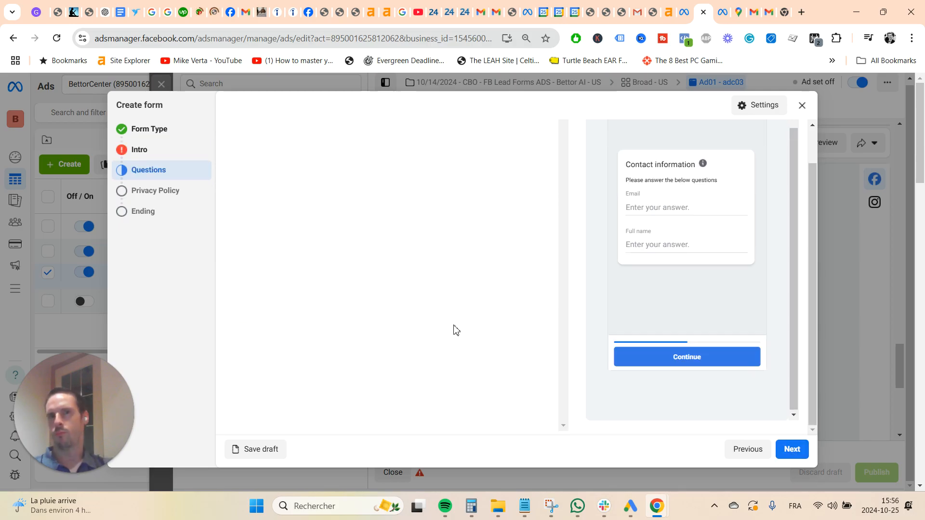
- Dismiss the optional-questions tip and turn on conditional logic for the form's questions
scroll(521, 151, "up", 1)
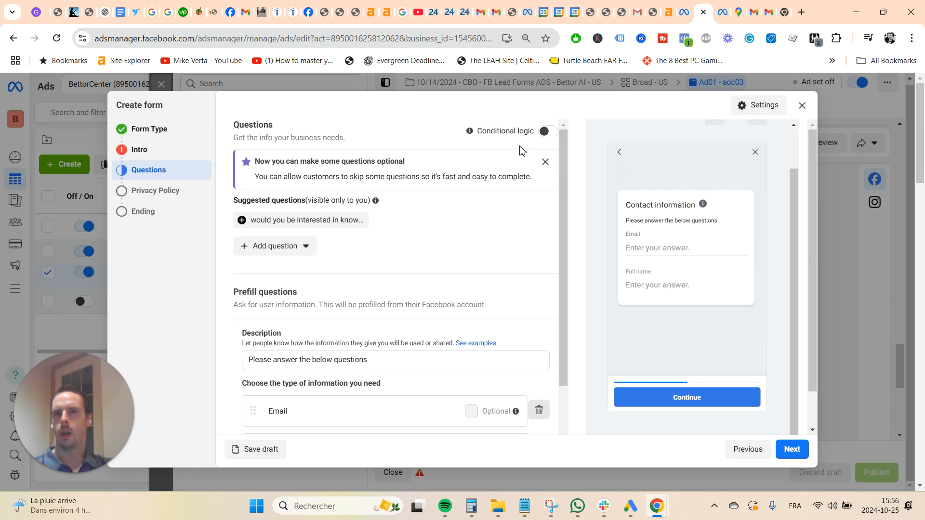
left_click(545, 163)
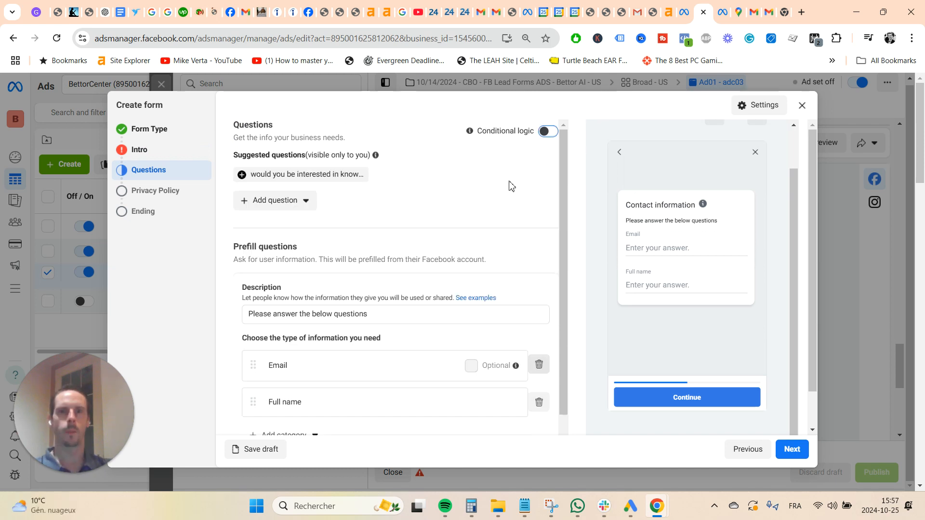
left_click(546, 138)
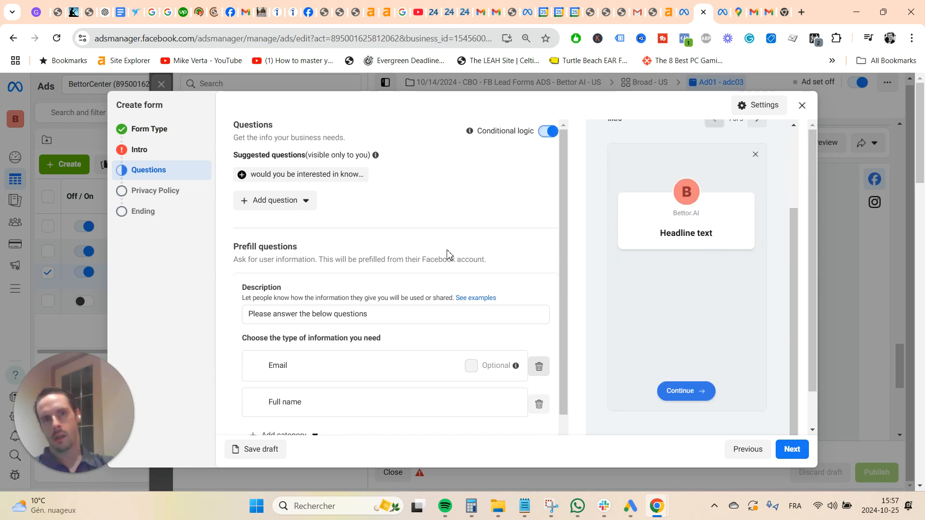
- Examine the question types that can be added and the form's prefill questions for contact information
left_click(300, 206)
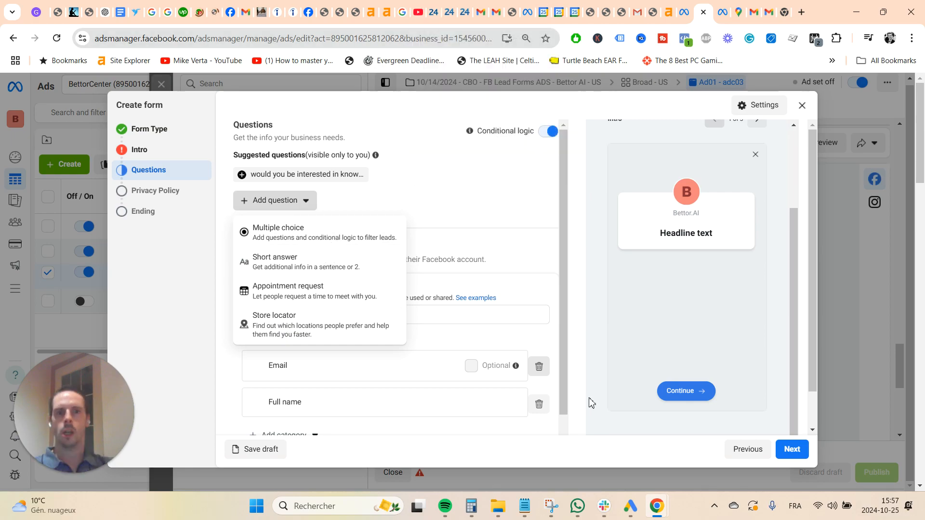
left_click(392, 182)
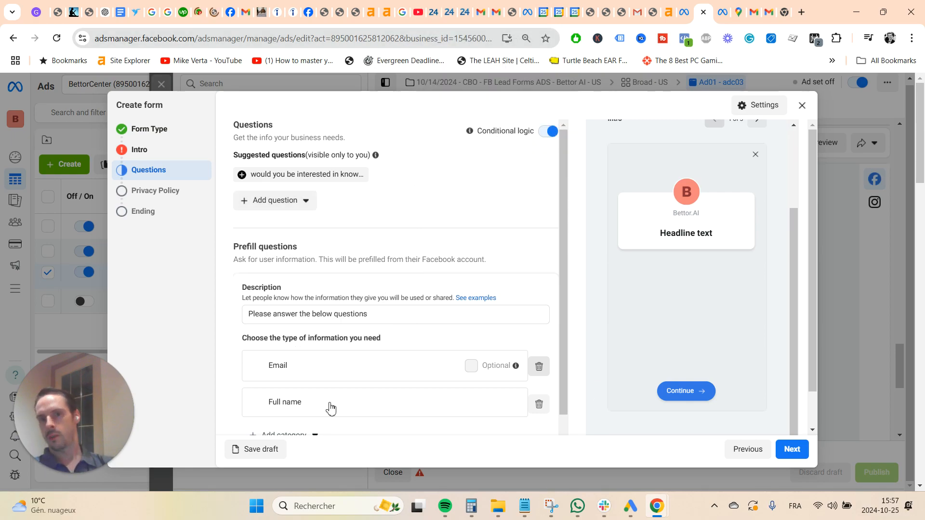
scroll(542, 358, "down", 1)
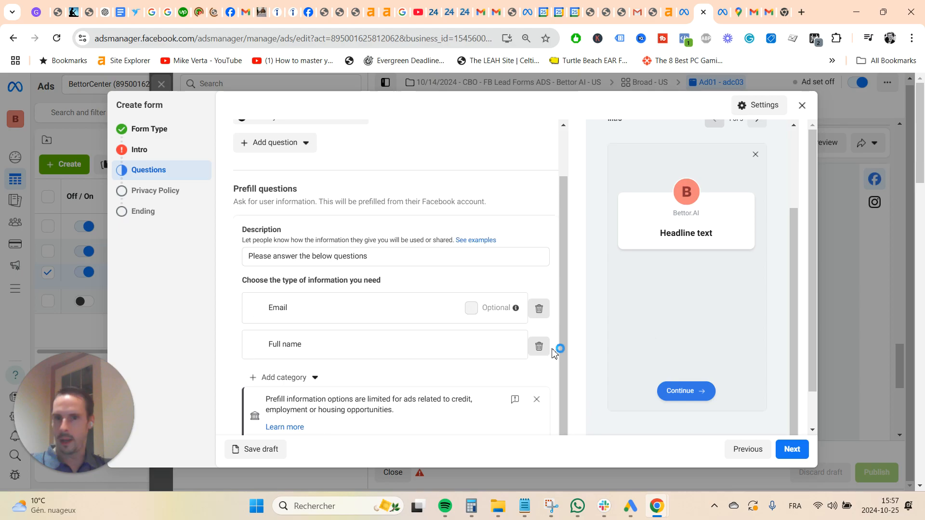
scroll(473, 271, "up", 1)
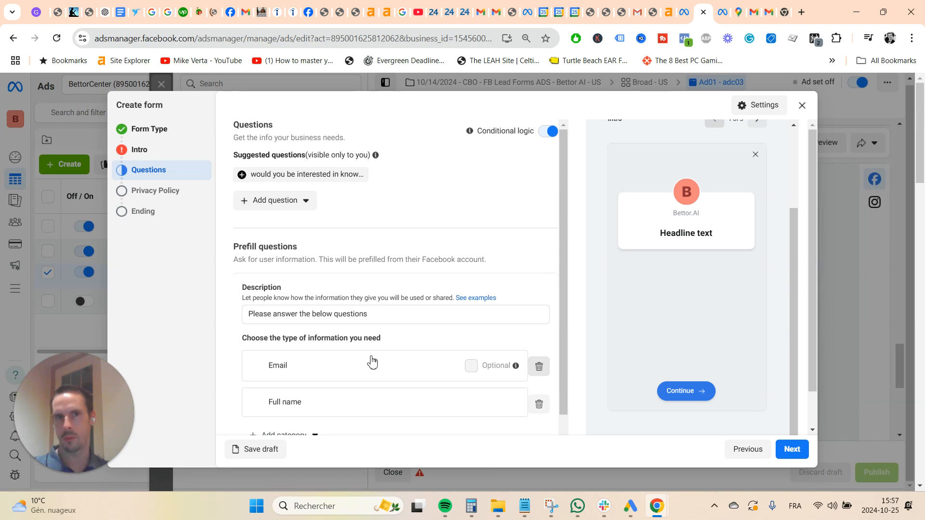
scroll(446, 365, "down", 1)
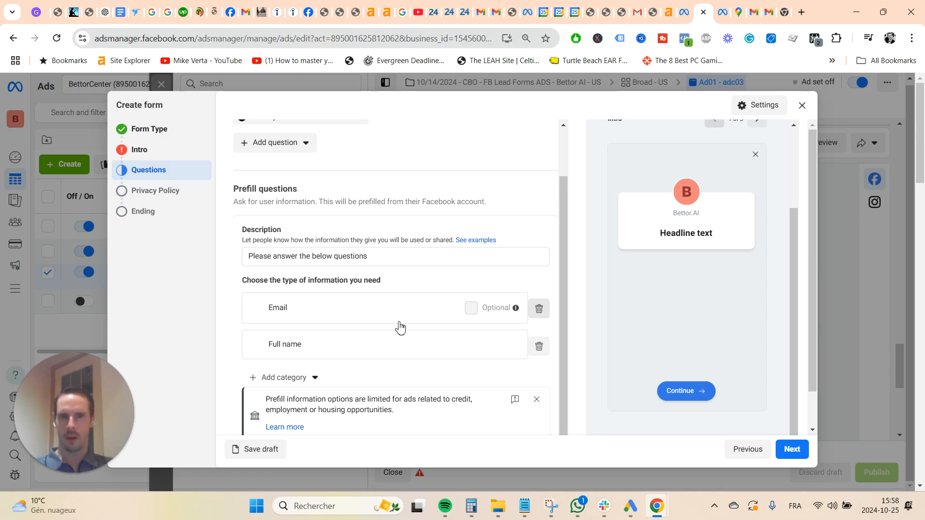
- Add a short answer question to the form and view its logic option for going to another question
scroll(515, 313, "up", 1)
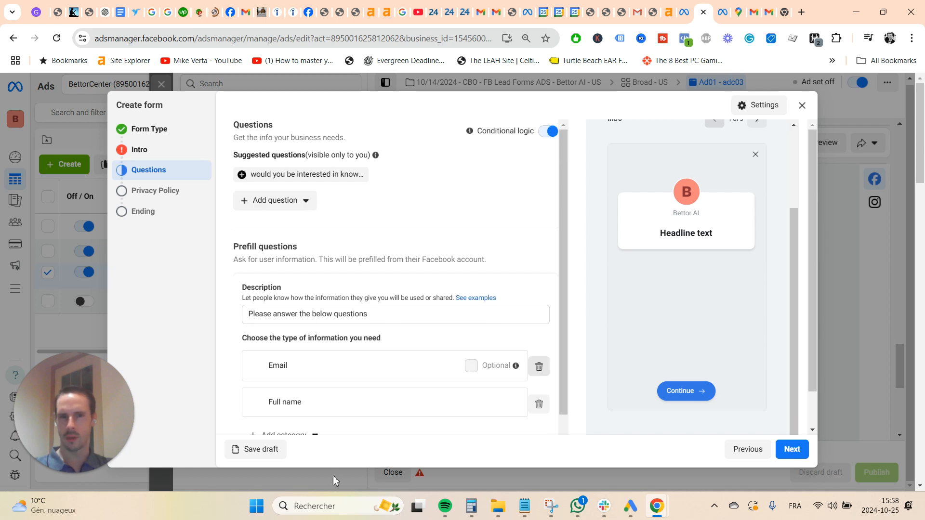
left_click(288, 203)
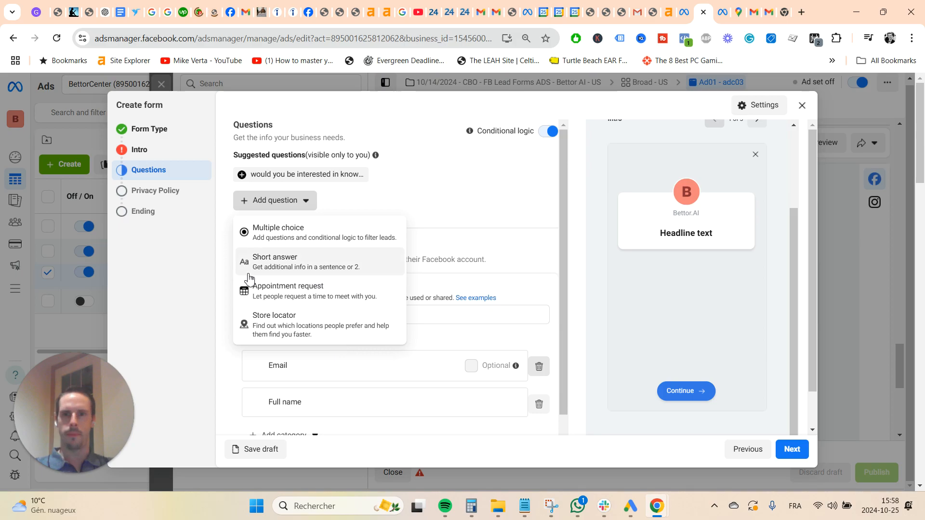
left_click(395, 262)
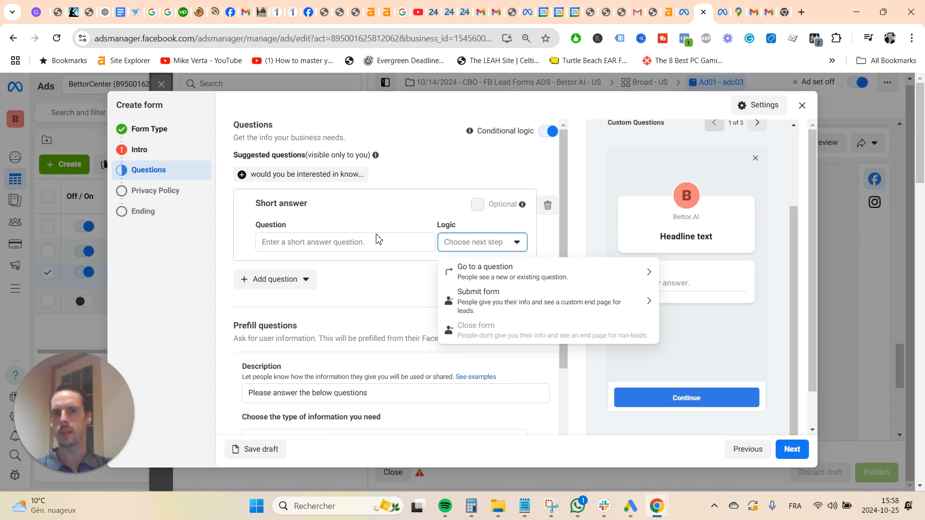
left_click(491, 275)
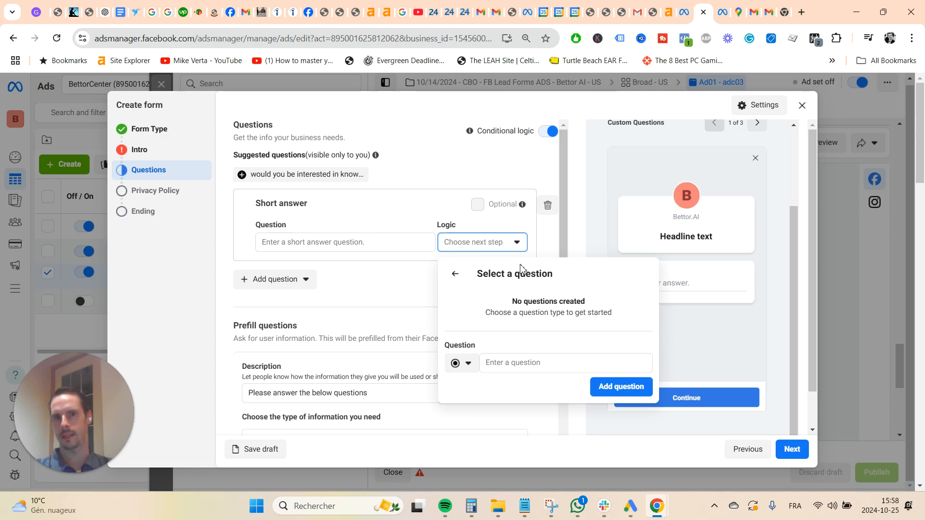
left_click(530, 371)
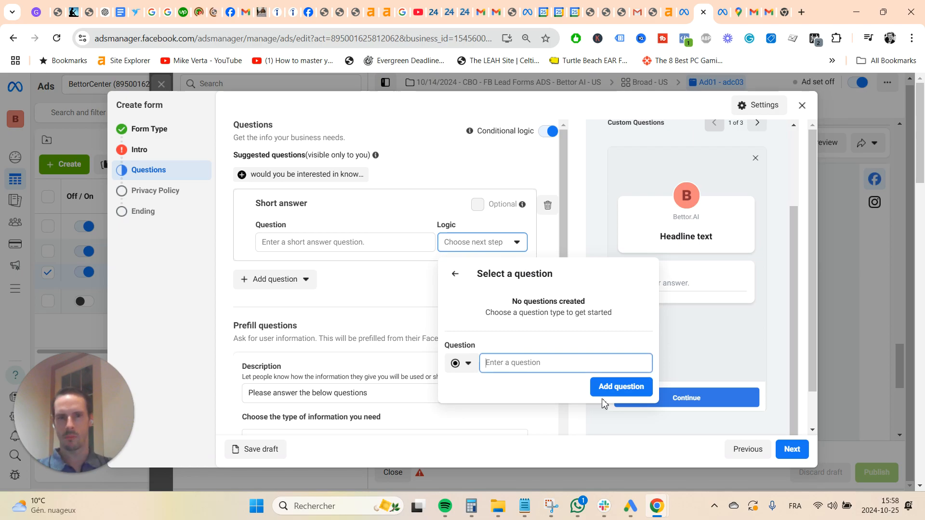
left_click(301, 318)
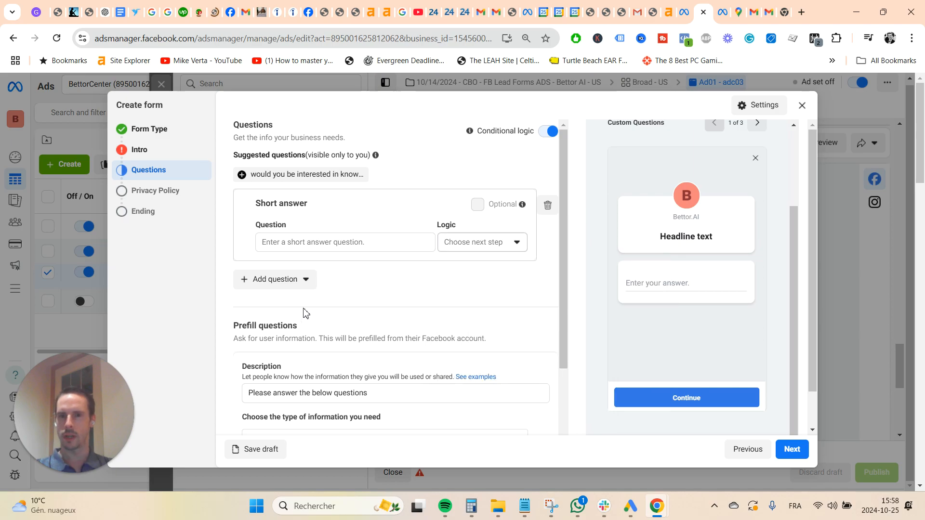
- Add a multiple choice question to the form and set the logic of its second answer to Close form
left_click(282, 283)
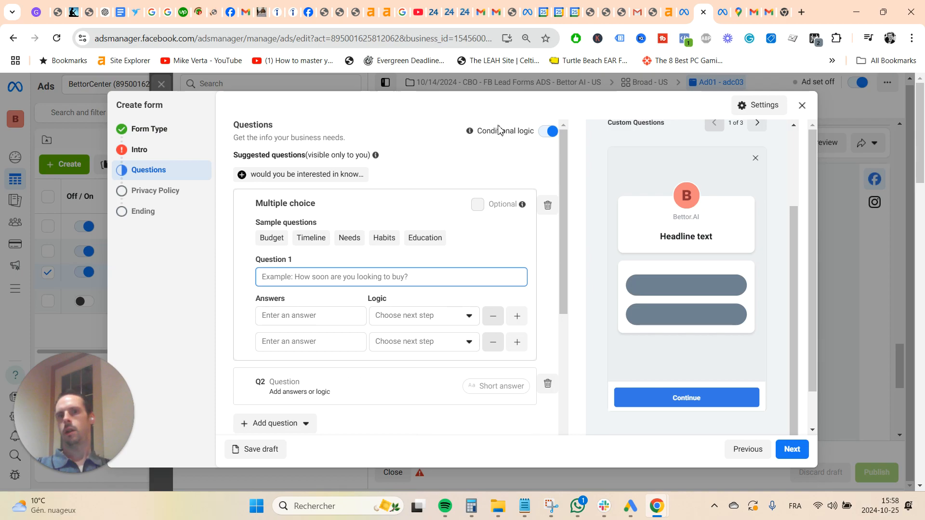
mouse_move(470, 131)
scroll(477, 236, "down", 1)
scroll(476, 235, "down", 2)
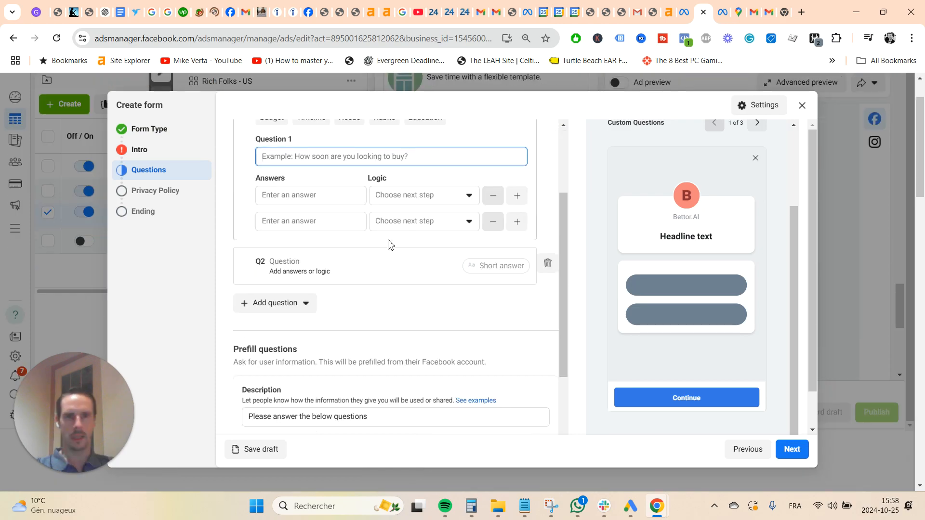
left_click(396, 223)
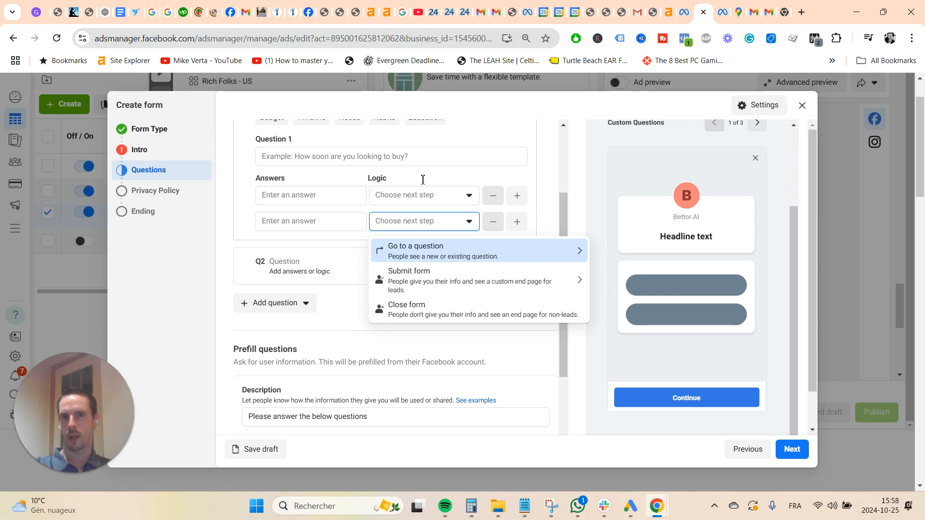
left_click(474, 183)
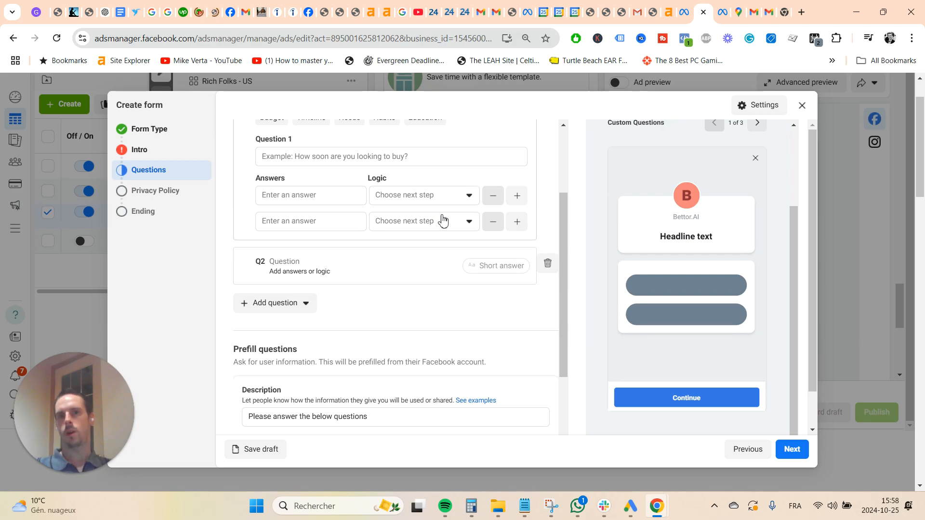
left_click(424, 221)
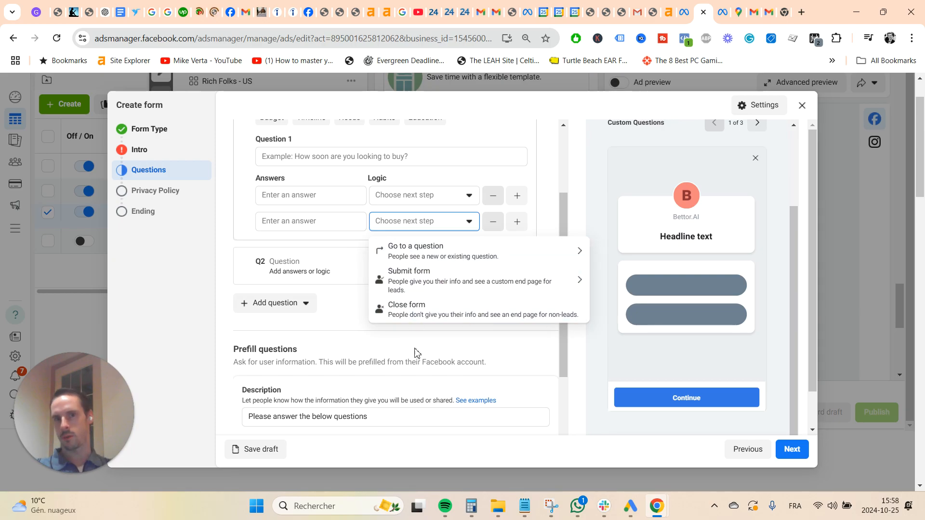
left_click(380, 311)
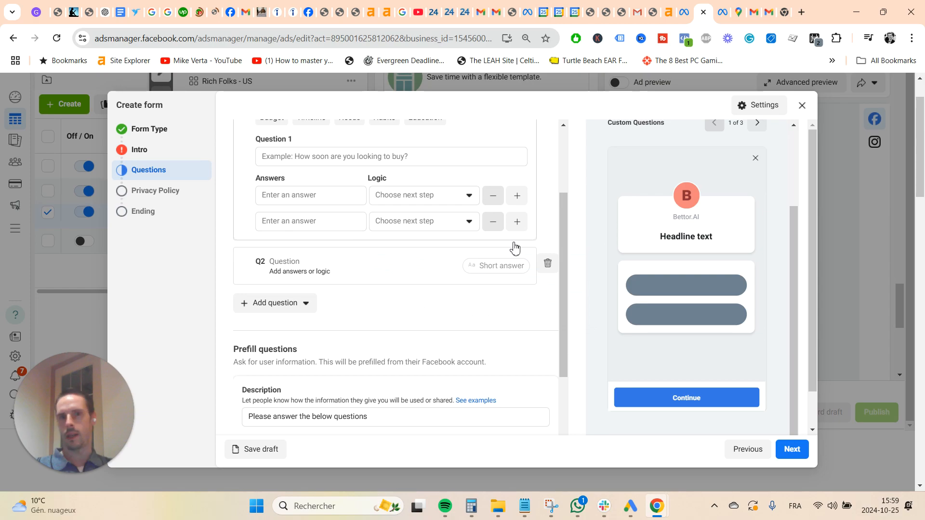
left_click(431, 221)
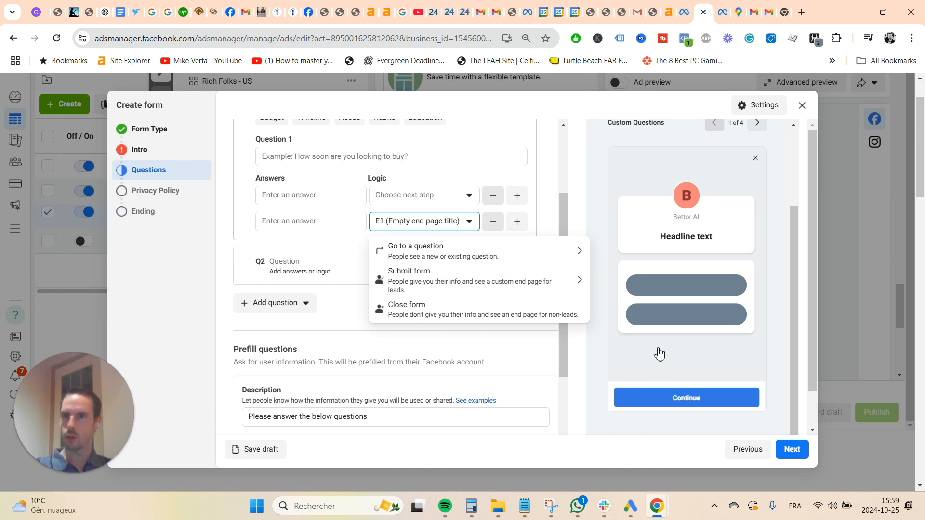
- Continue to the form's privacy policy settings and review the policy link requirements
left_click(792, 449)
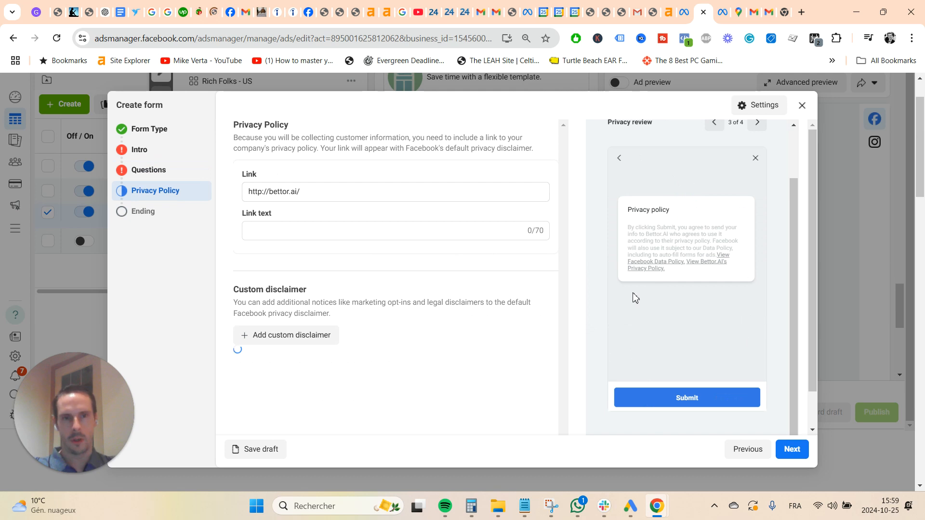
left_click(326, 198)
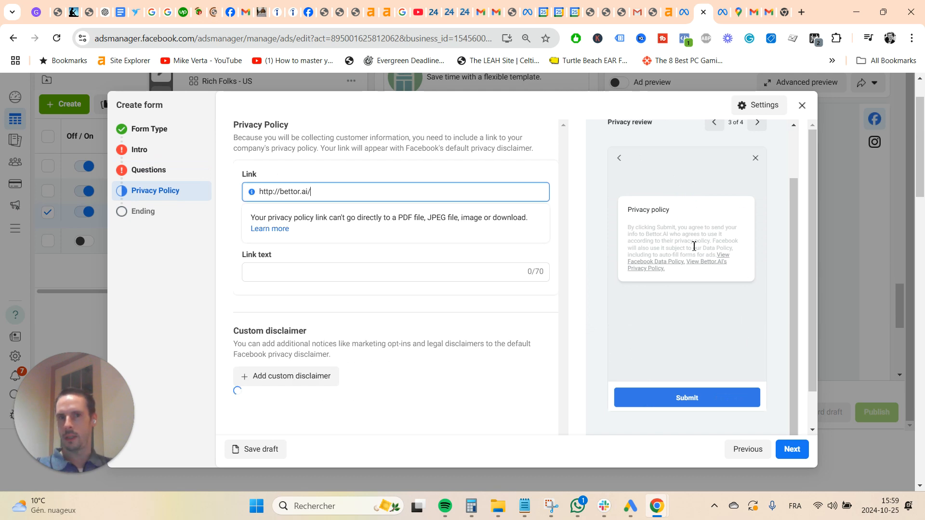
left_click(679, 211)
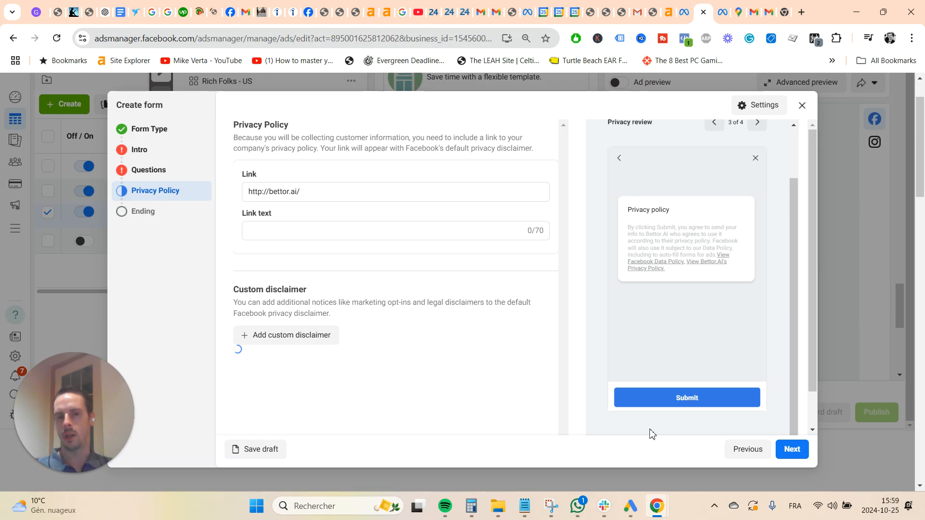
- Continue to the form's ending section, and close the unfinished lead form, keeping it as a draft
left_click(791, 449)
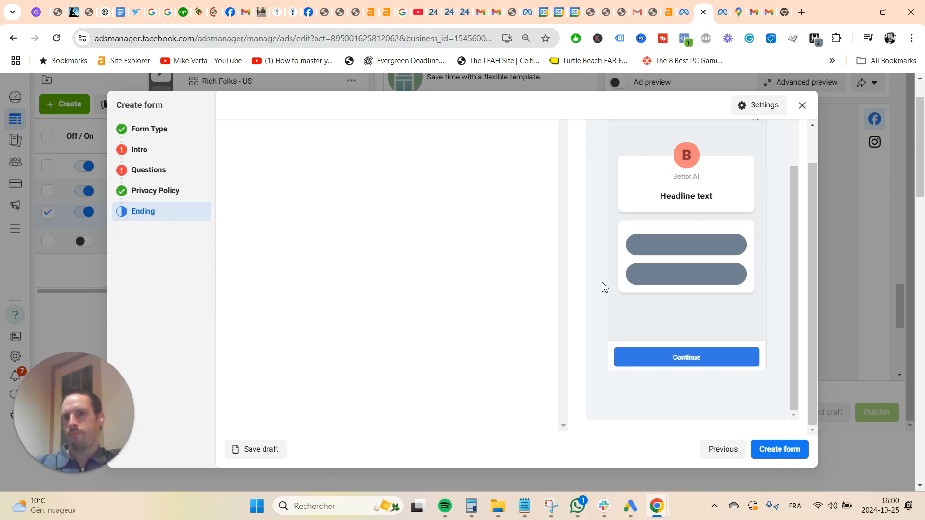
scroll(511, 404, "down", 3)
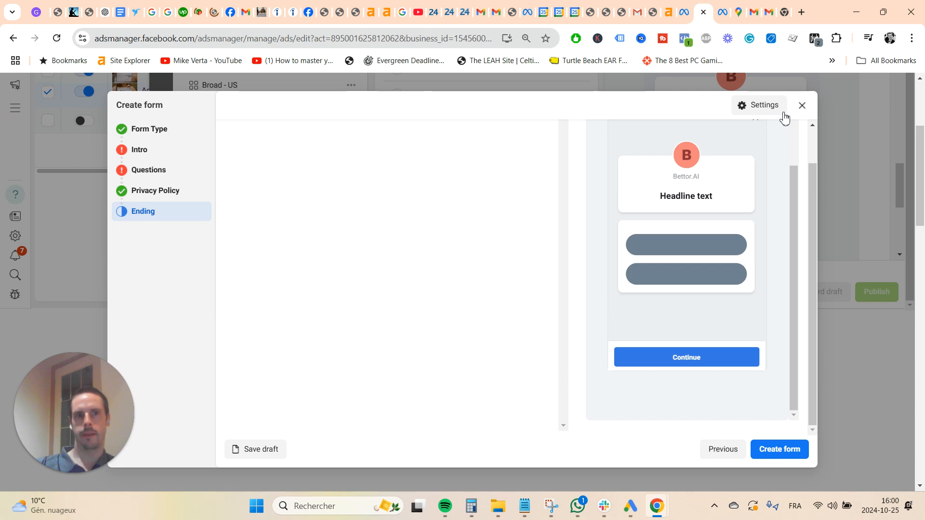
left_click(803, 106)
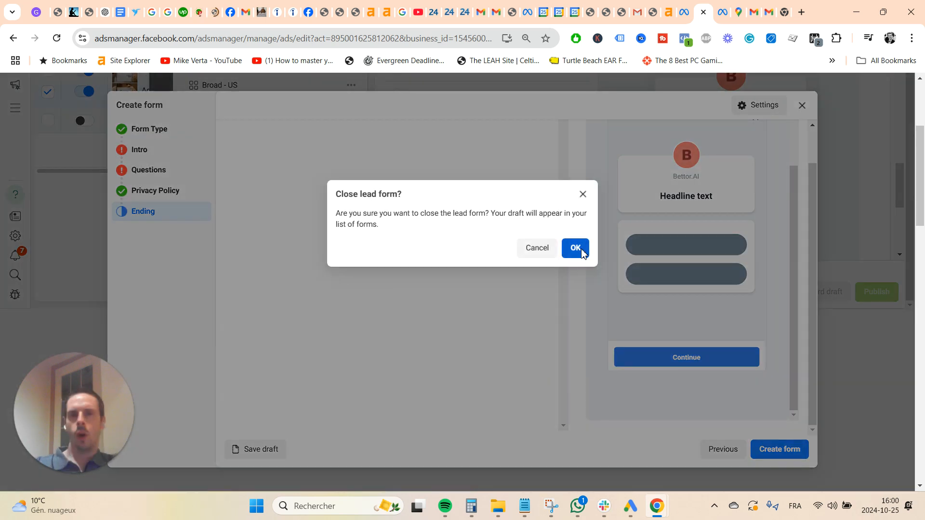
left_click(577, 249)
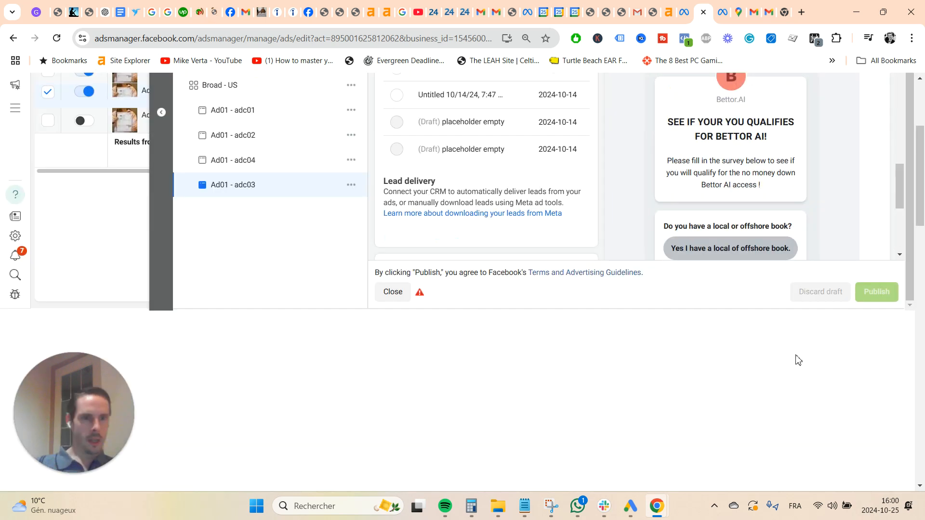